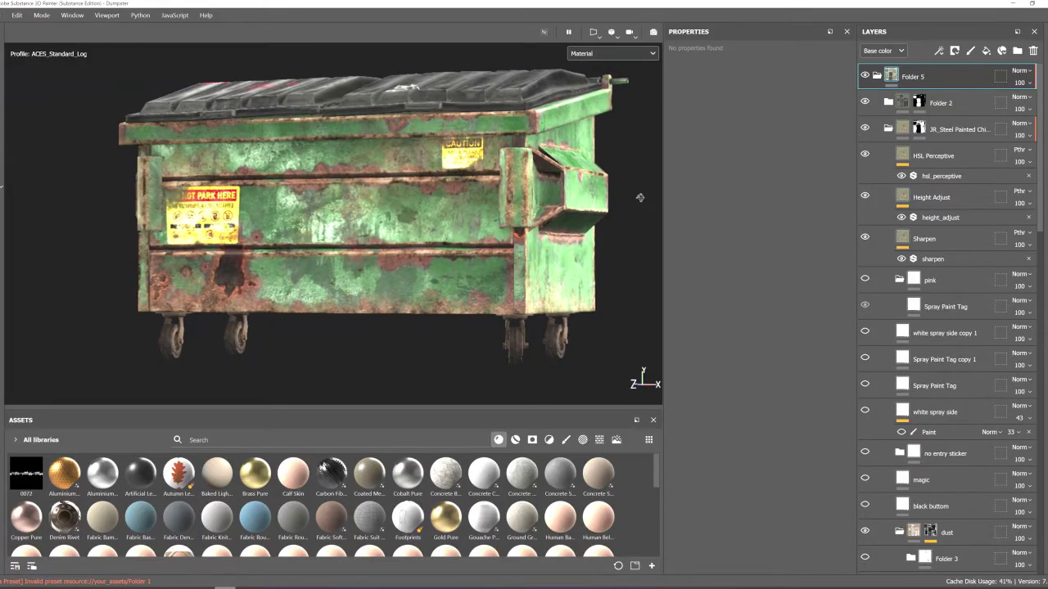
Step: Search the assets for the spray paint material and apply Spray Paint Tag as a decal on the dumpster's front panel
left_click_drag(648, 198, 636, 198, "alt")
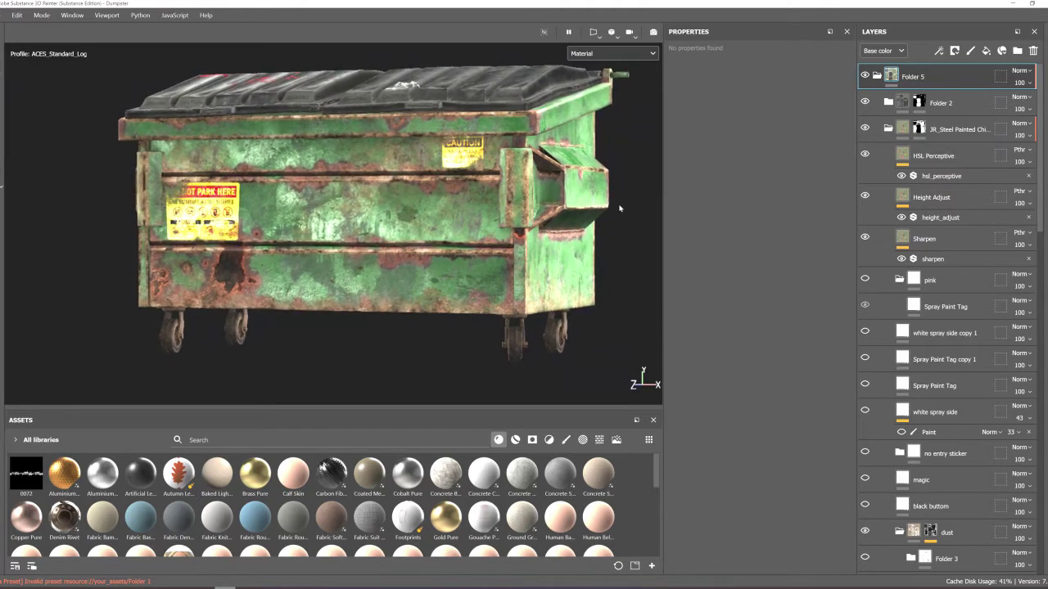
left_click(352, 439)
type("spre")
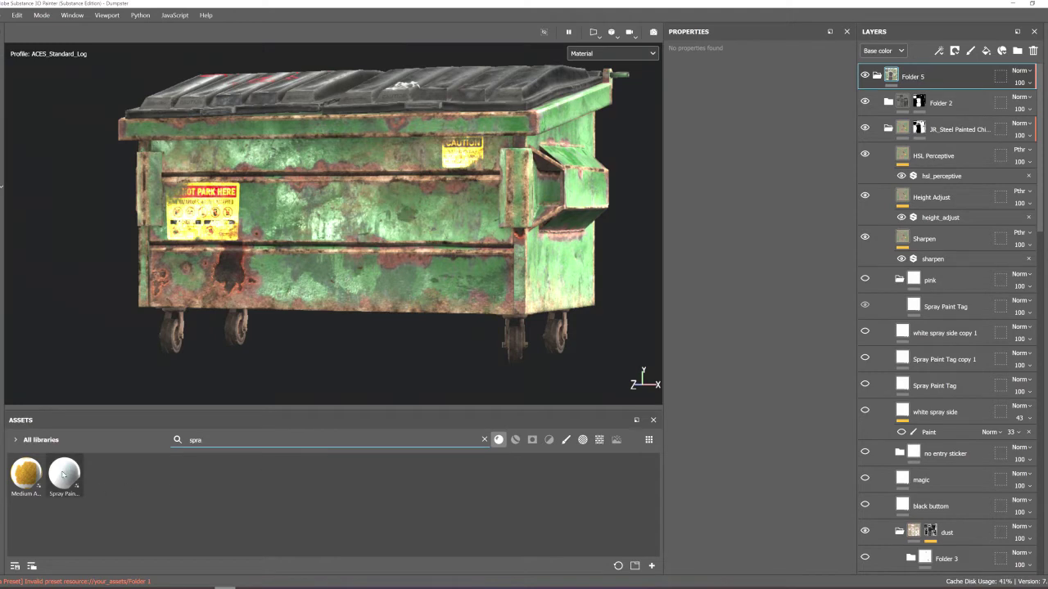
mouse_move(68, 485)
left_mouse_down()
mouse_move(136, 536)
mouse_move(222, 445)
mouse_move(136, 521)
mouse_move(245, 392)
mouse_move(398, 252)
mouse_move(391, 269)
left_mouse_up()
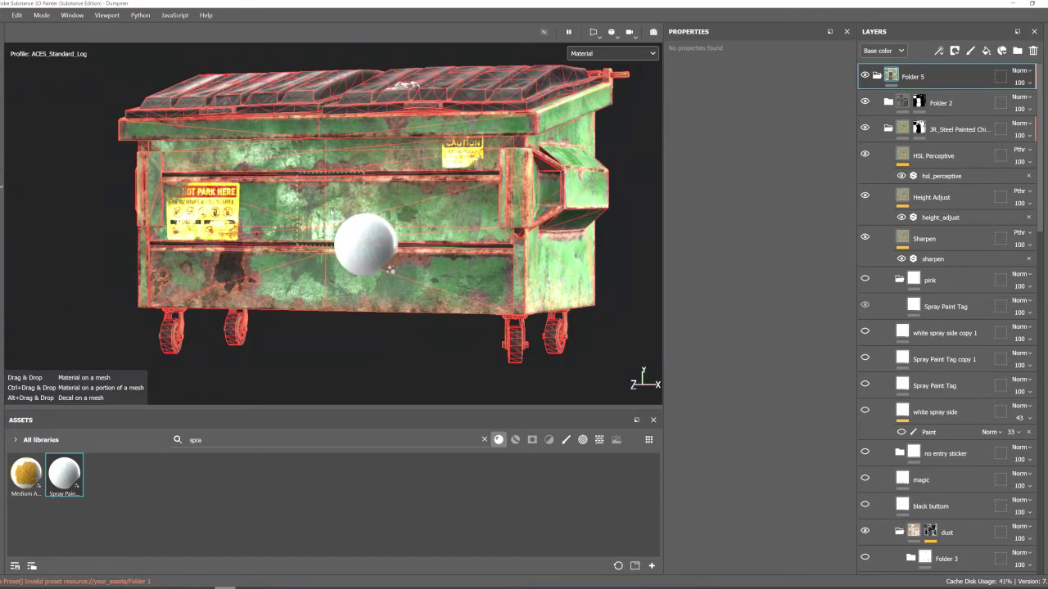
mouse_move(390, 269)
left_mouse_down()
mouse_move(331, 222)
mouse_move(384, 235)
mouse_move(334, 222)
left_mouse_up()
scroll(360, 222, "up", 2)
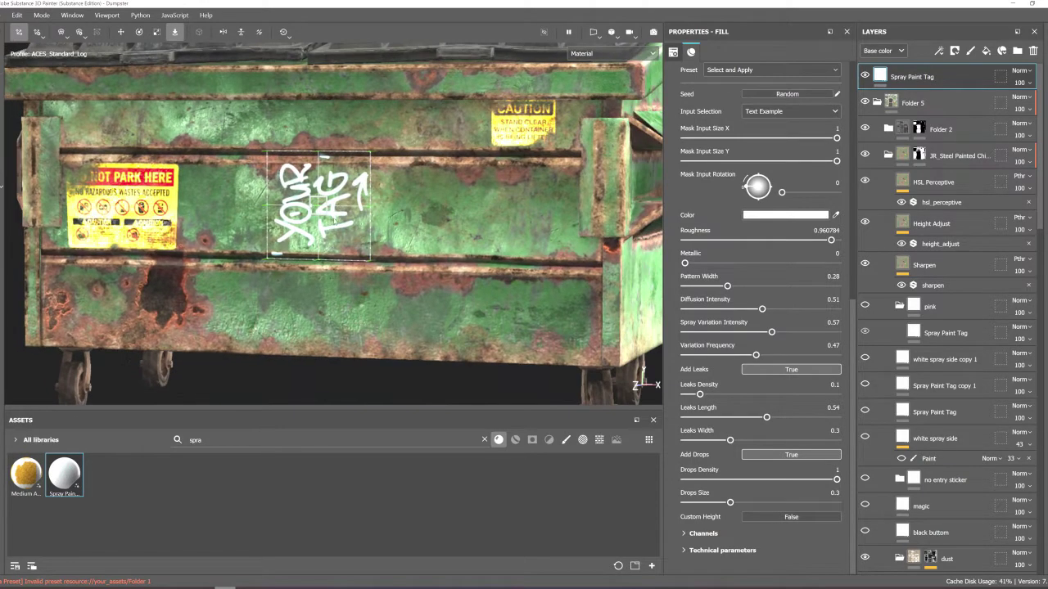
Step: Rotate the spray paint tag upright, enlarge it to span the dumpster's front panel height, and reposition it there
key("e")
left_click_drag(323, 157, 338, 280)
key("r")
left_click(334, 191)
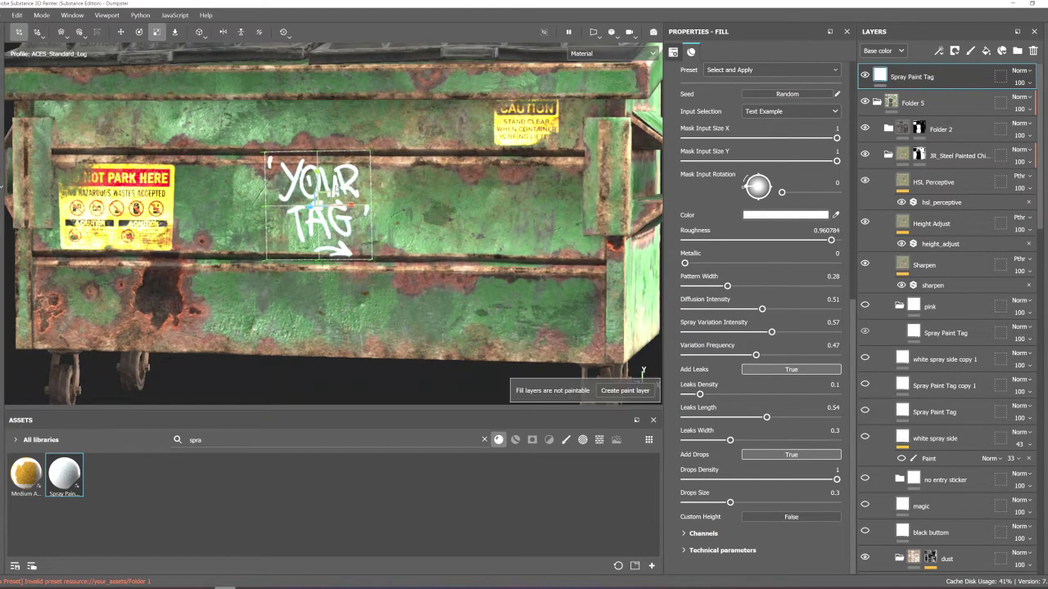
left_click_drag(332, 196, 403, 154)
key("w")
left_click_drag(325, 182, 364, 212)
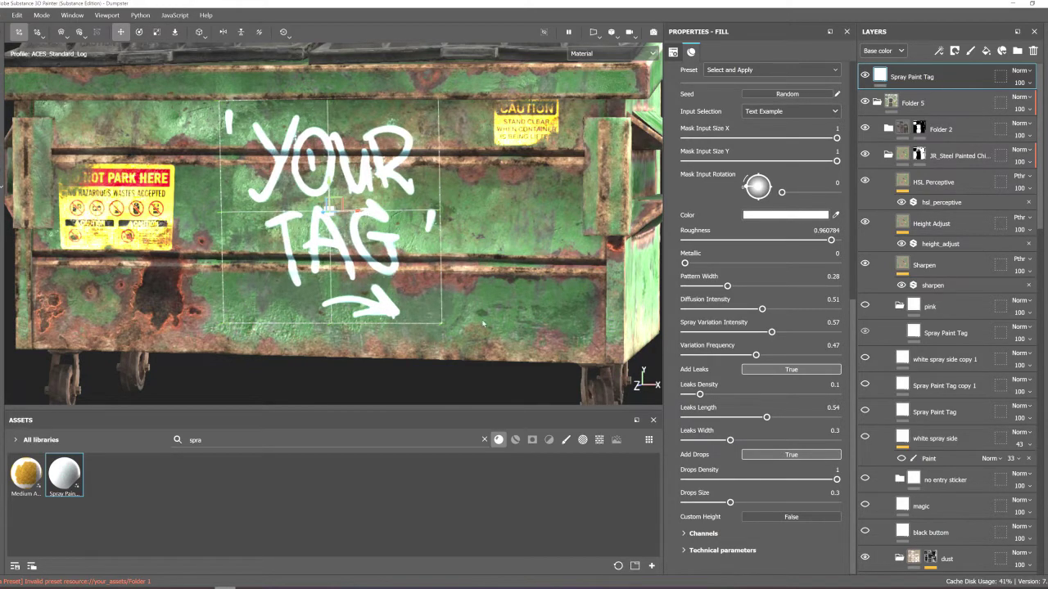
Step: Switch to File Explorer and open the Wall Graffiti folder inside Graffiti > Grafity Continuation
left_click(162, 587)
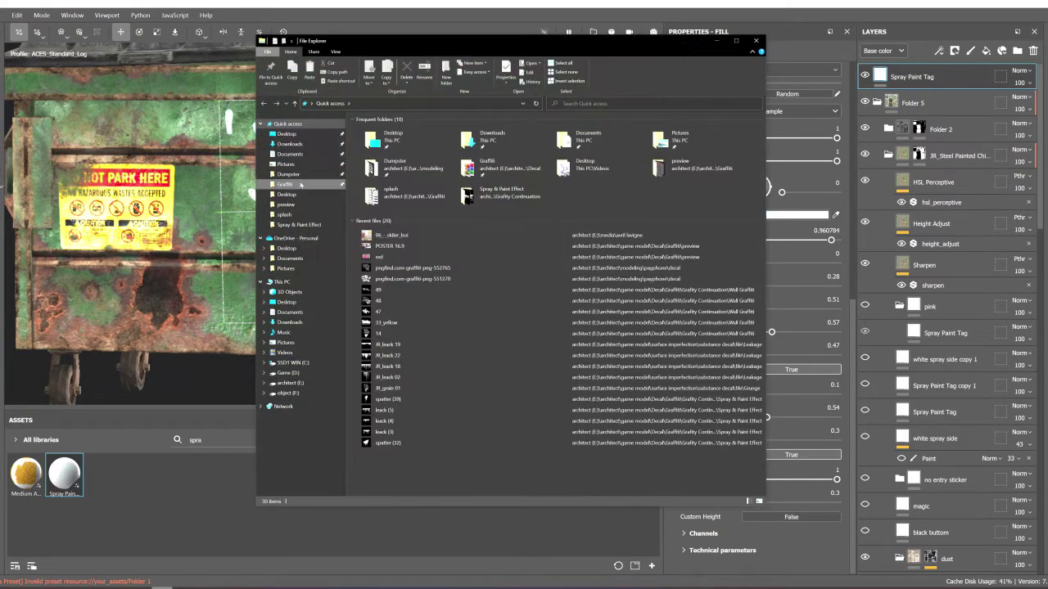
left_click(300, 185)
double_click(409, 140)
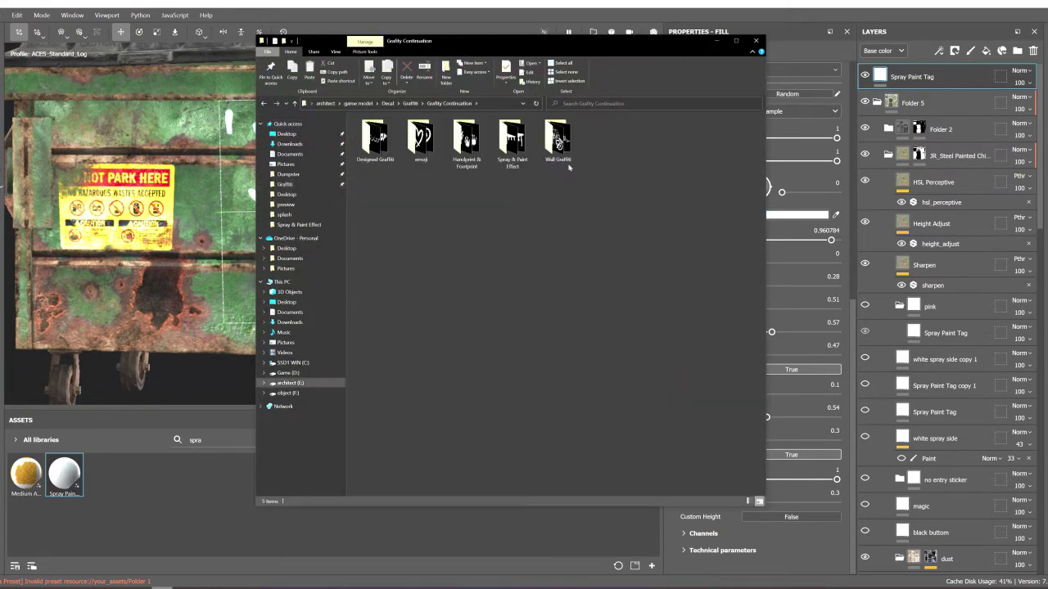
left_click(528, 148)
double_click(531, 150)
key("alt+Left")
double_click(557, 146)
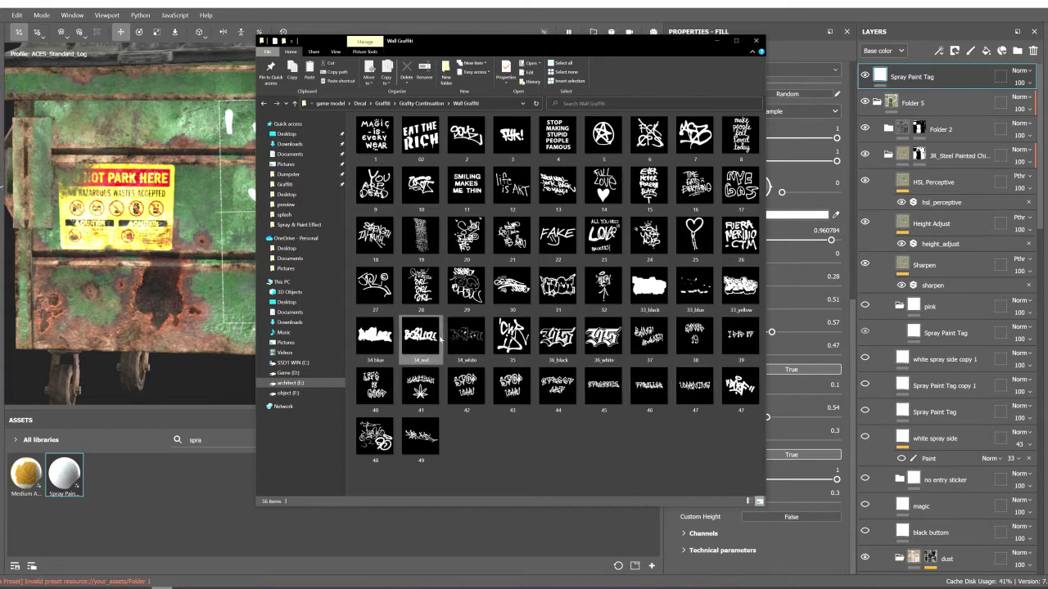
Step: Import the 34 blue, 34_red and 34_white graffiti images as textures into the current session
left_click(466, 340)
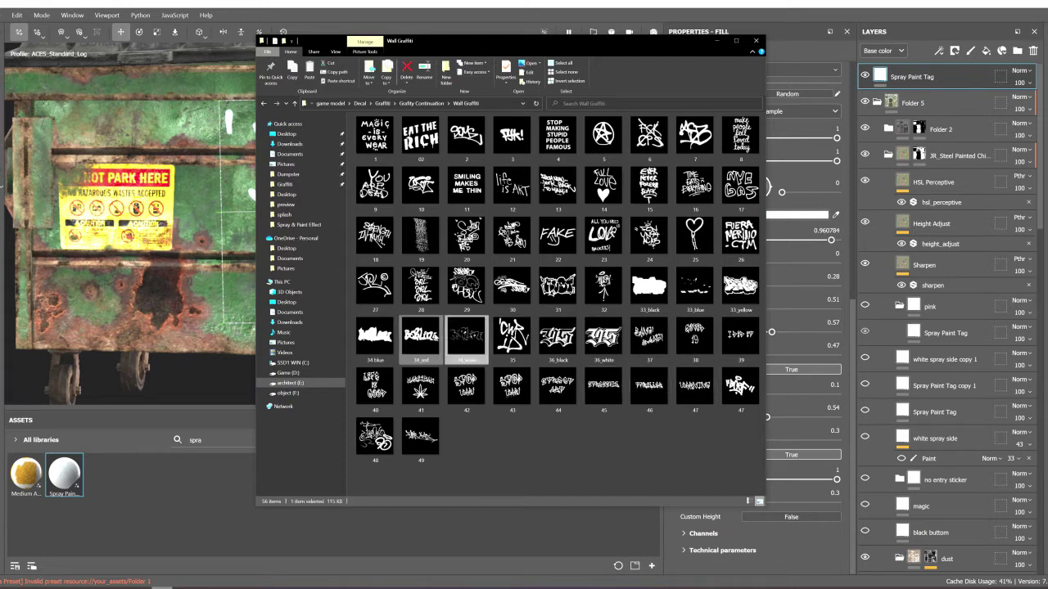
left_click(396, 340, "ctrl")
left_click_drag(177, 491, 124, 525)
left_click(667, 434)
left_click(680, 449)
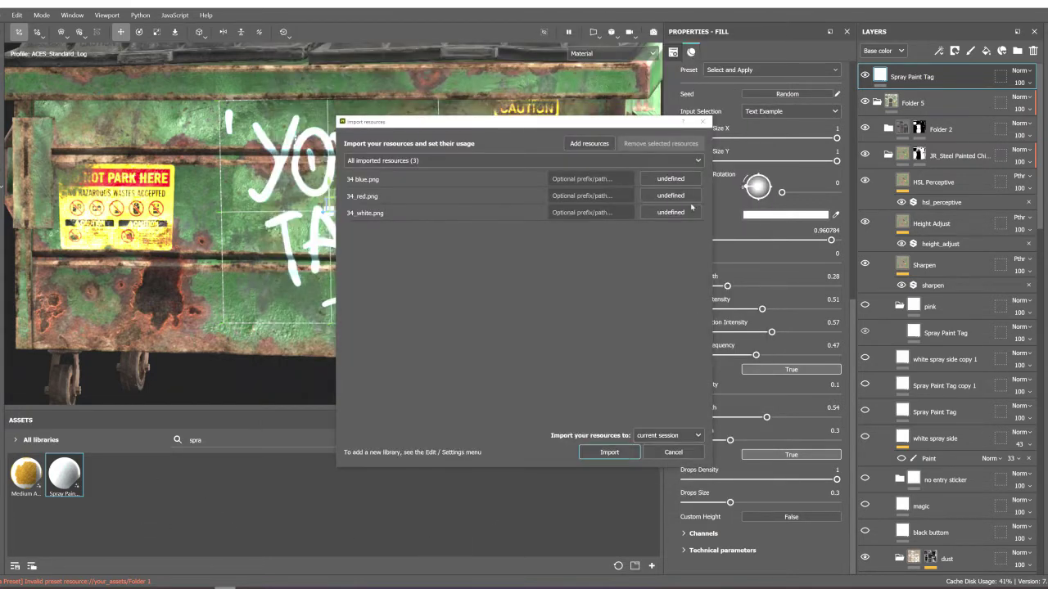
left_click_drag(469, 177, 471, 243)
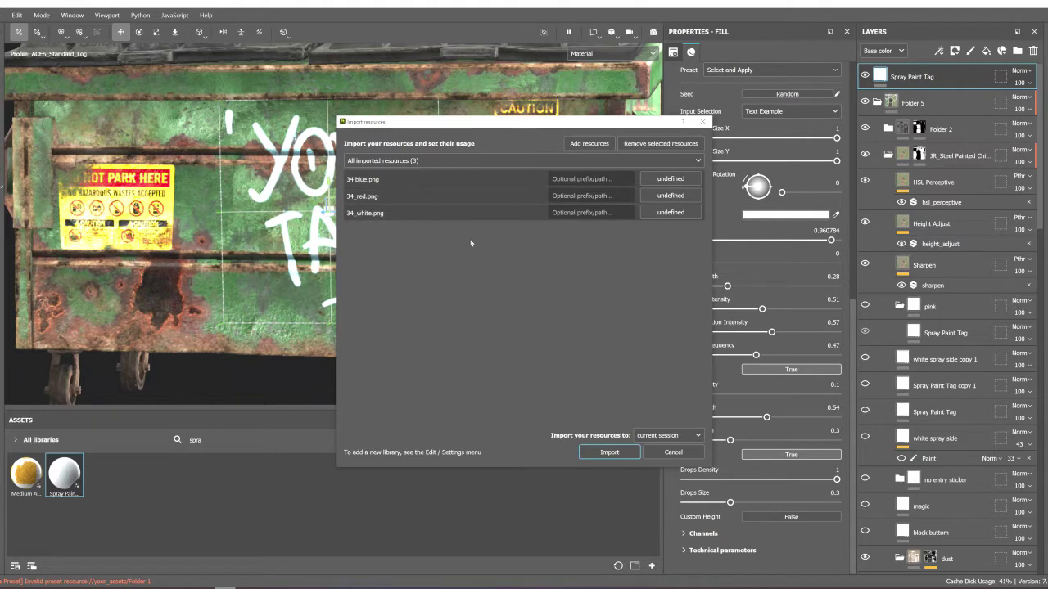
left_click(670, 179)
left_click(672, 230)
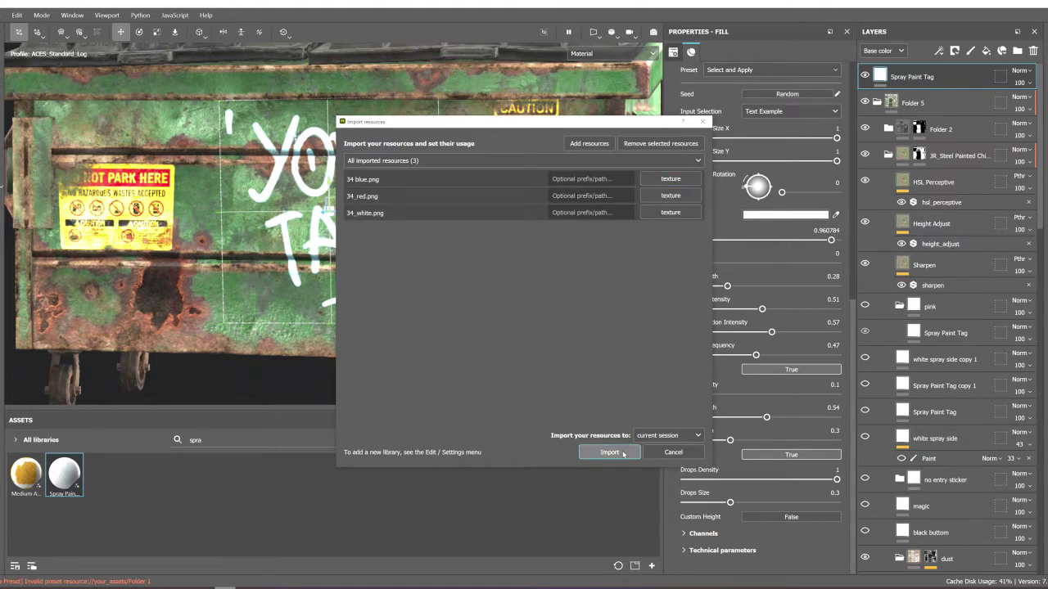
left_click(613, 453)
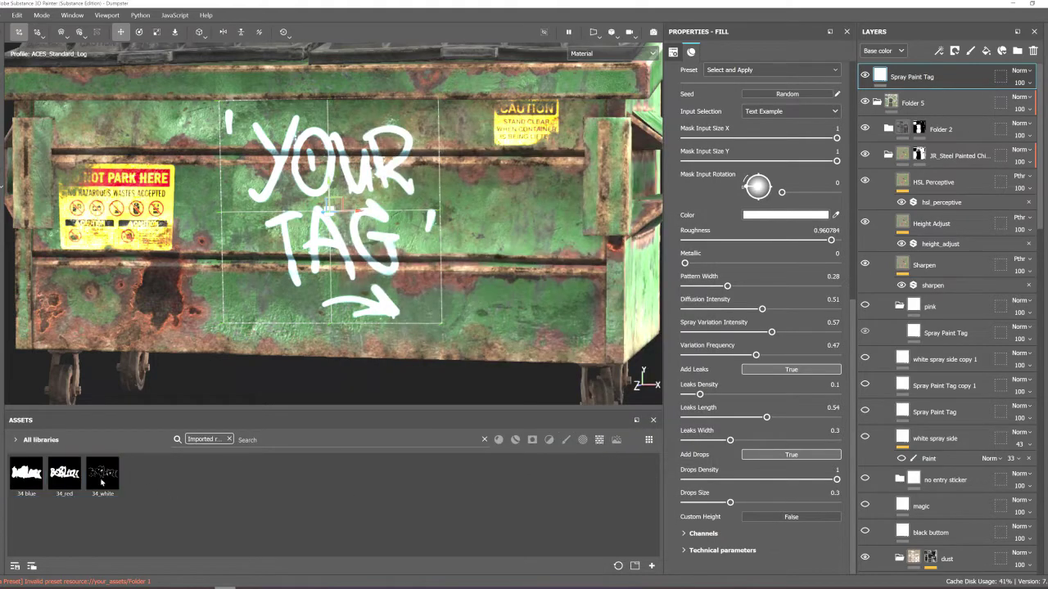
Step: Set the Spray Paint Tag's input selection to Custom Mask Input and assign the 34 blue texture as its mask
left_click_drag(26, 474, 741, 533)
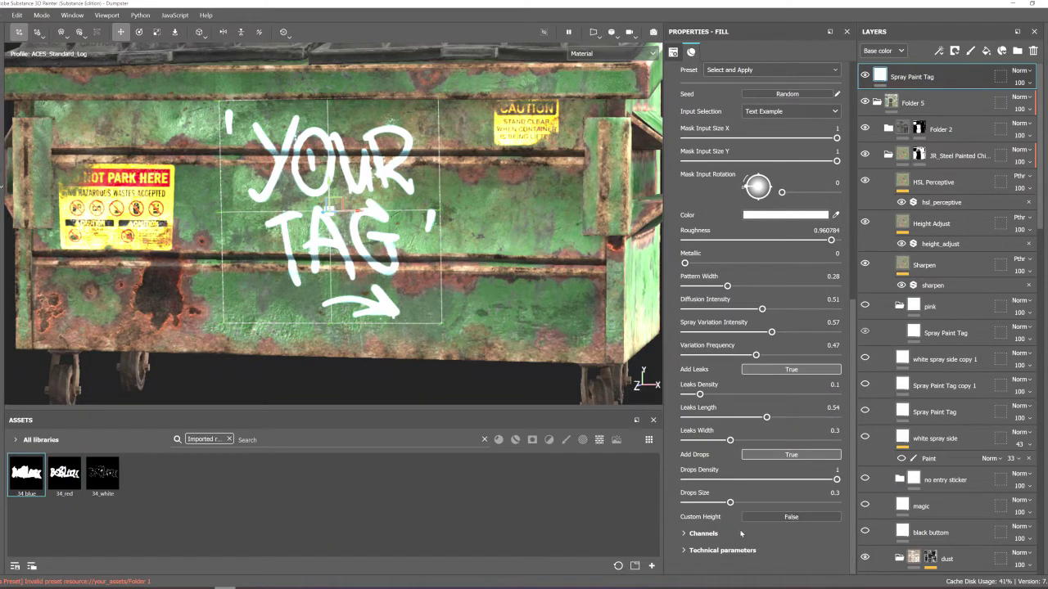
left_click(793, 115)
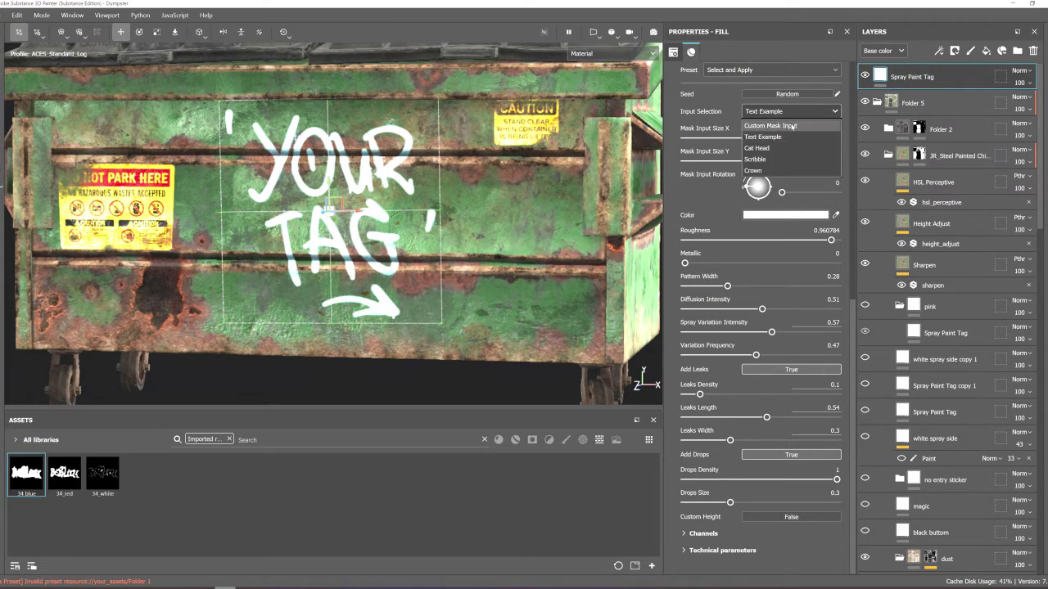
left_click(790, 126)
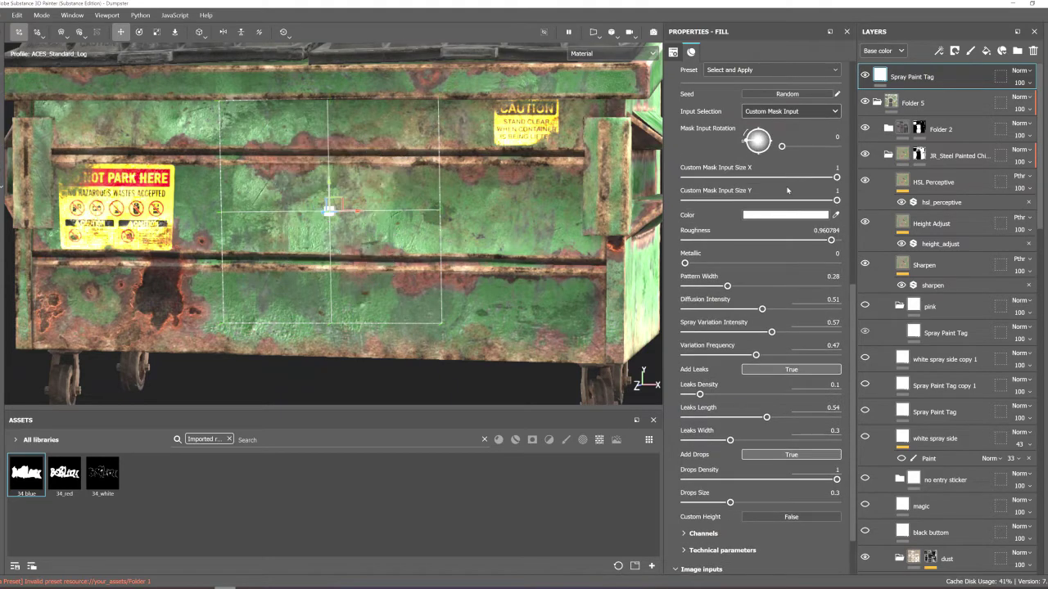
scroll(783, 207, "down", 1)
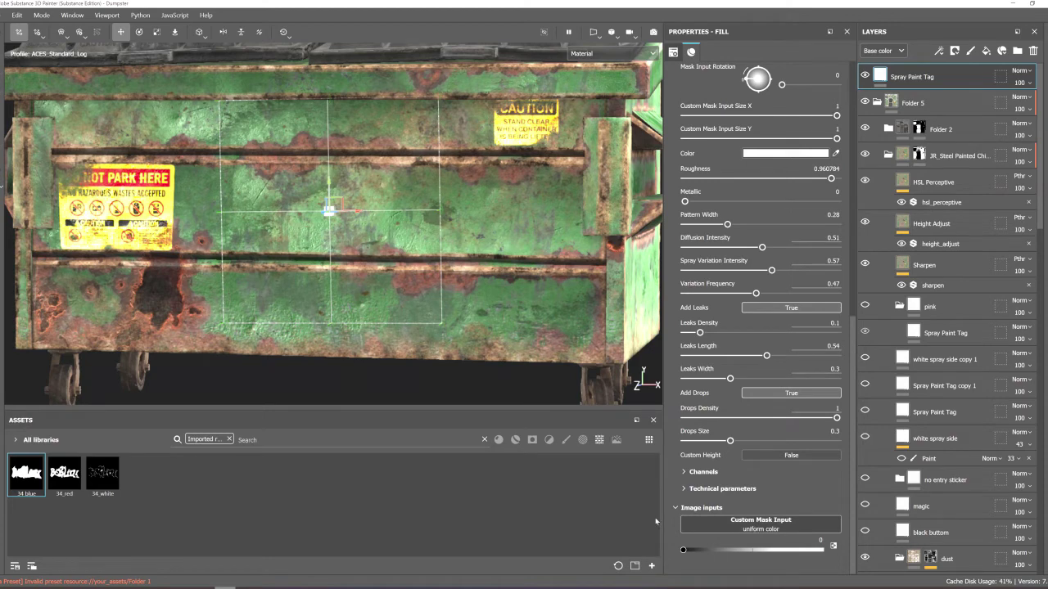
left_click_drag(24, 481, 757, 523)
Step: Enlarge the graffiti decal across the dumpster's front, tilt it so it rises toward the Caution sticker, and reposition it
left_click_drag(393, 229, 545, 2, "alt")
key("r")
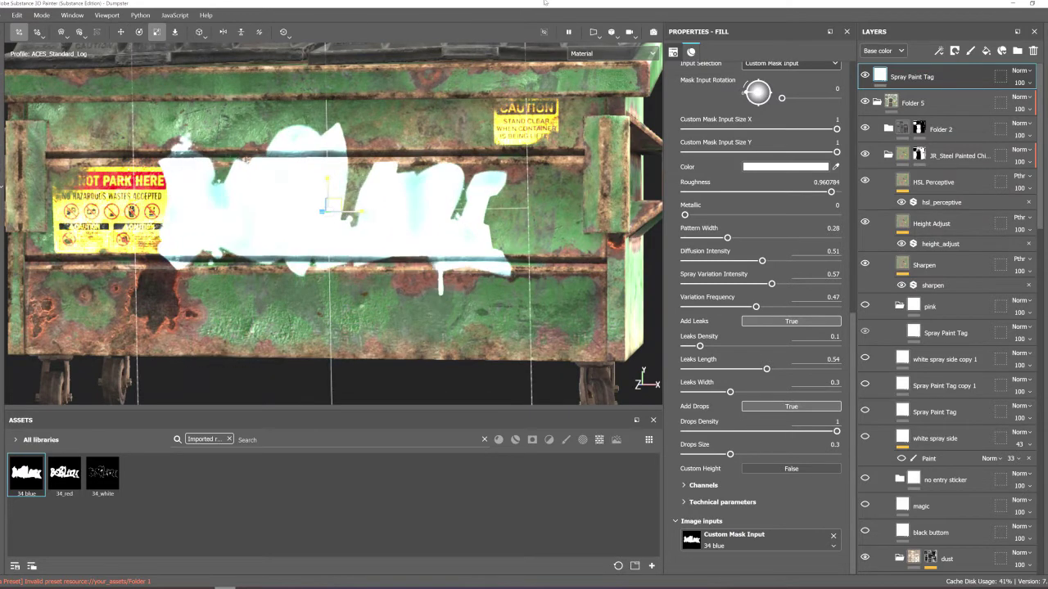
key("w")
left_click_drag(354, 212, 415, 158)
key("r")
key("e")
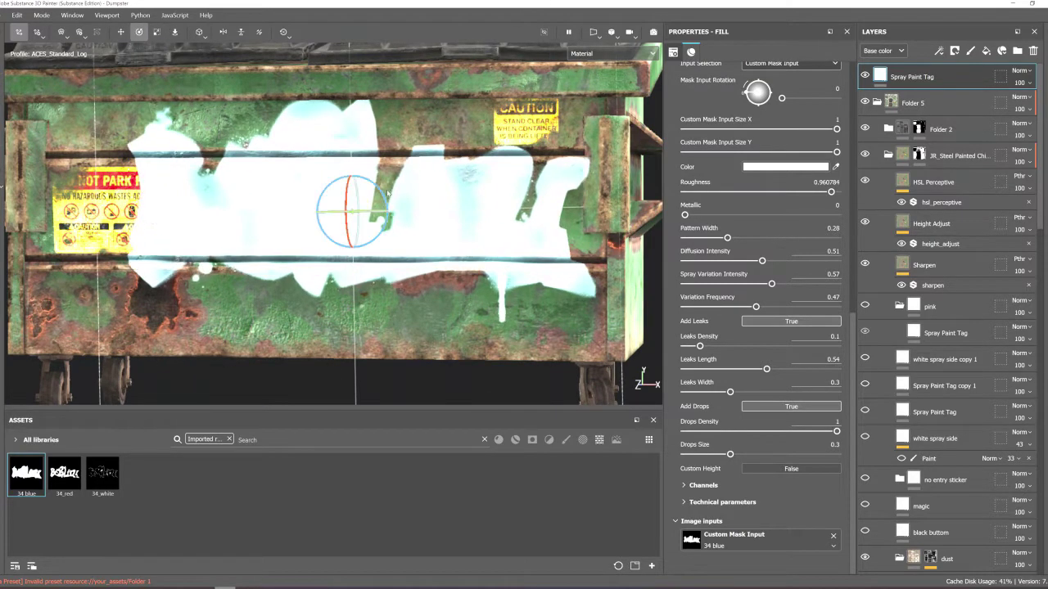
left_click_drag(388, 193, 347, 215)
key("w")
key("r")
key("w")
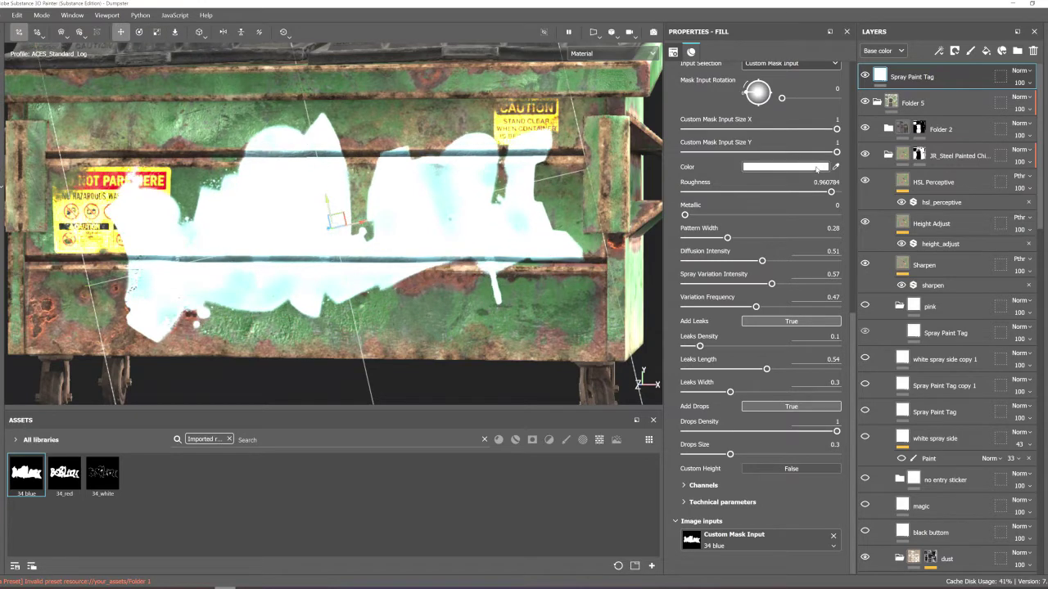
Step: Set the graffiti layer's colour to blue 1E558E
left_click(816, 168)
left_click(922, 241)
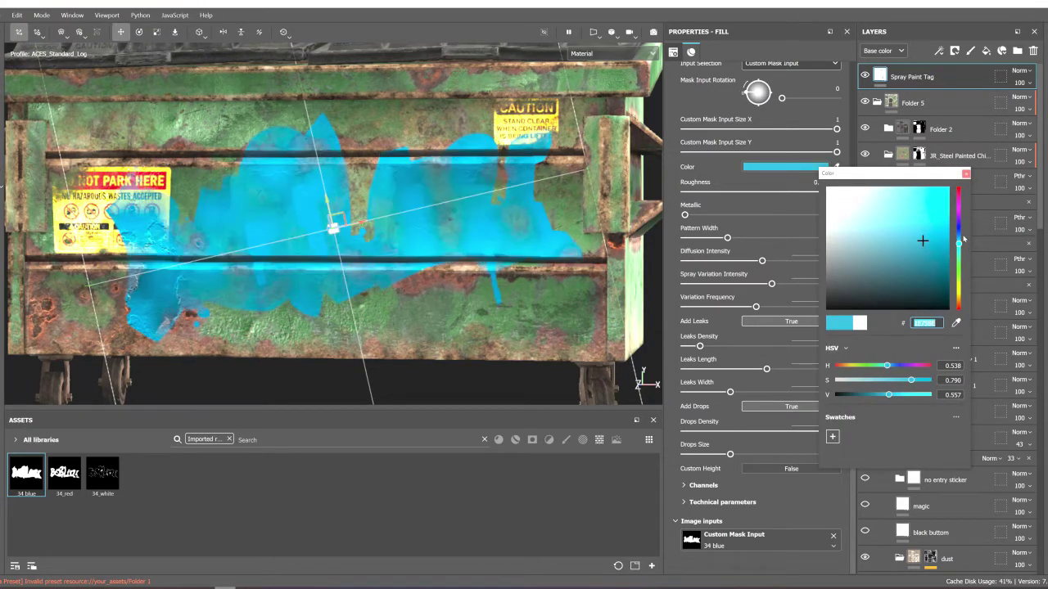
left_click(961, 239)
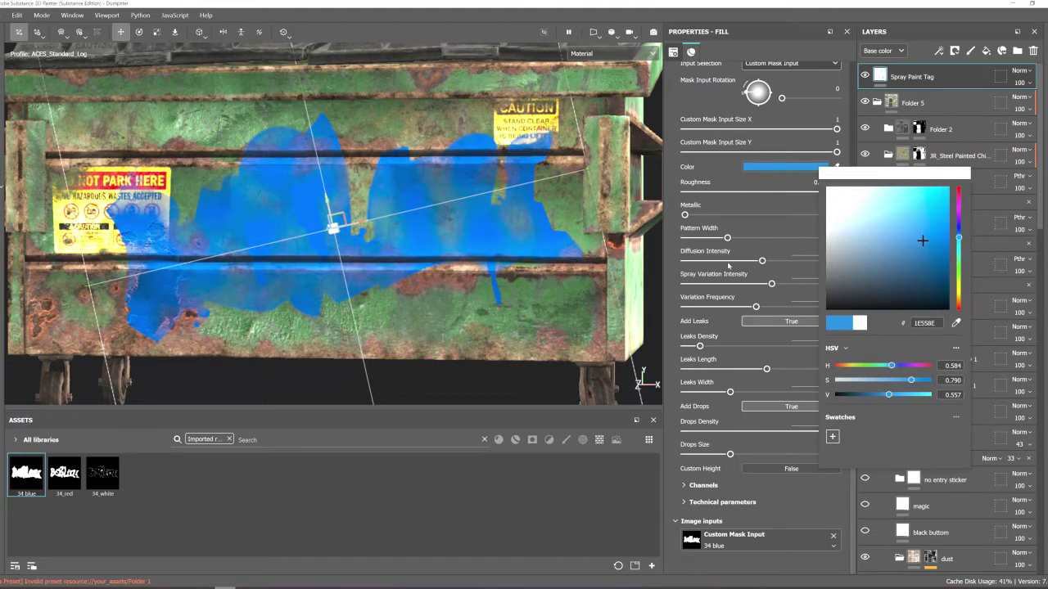
Step: Set Pattern Width 0.4, Diffusion Intensity 0.56, Spray Variation Intensity 0.41, Variation Frequency 0.39, Leaks Density 0.42, Leaks Length 0.7 and Leaks Width 0.13
left_click_drag(761, 260, 725, 260)
left_click(852, 229)
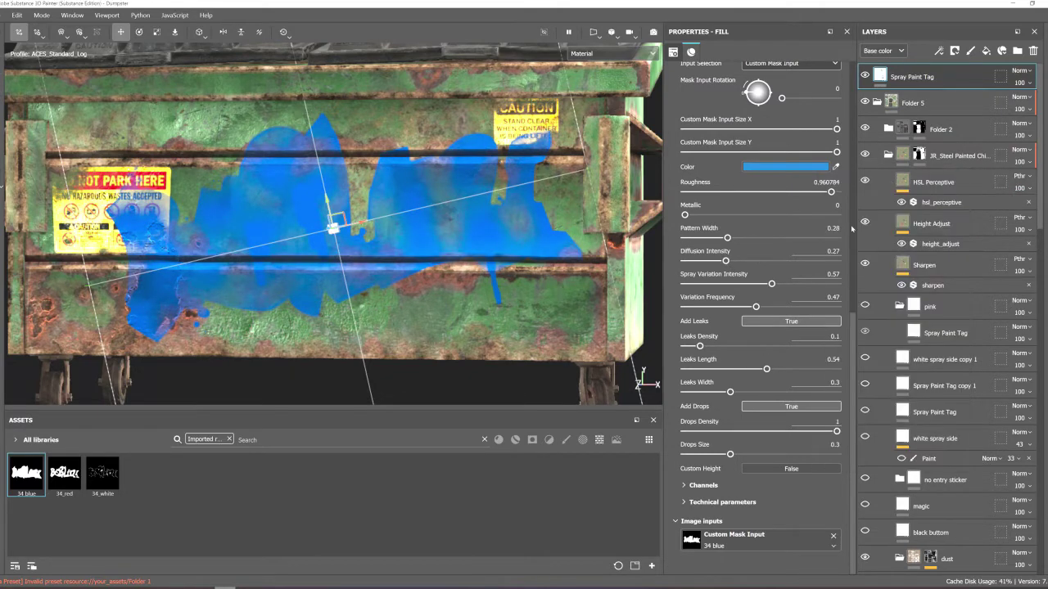
mouse_move(703, 260)
left_mouse_down()
mouse_move(769, 260)
mouse_move(704, 306)
mouse_move(745, 306)
left_mouse_up()
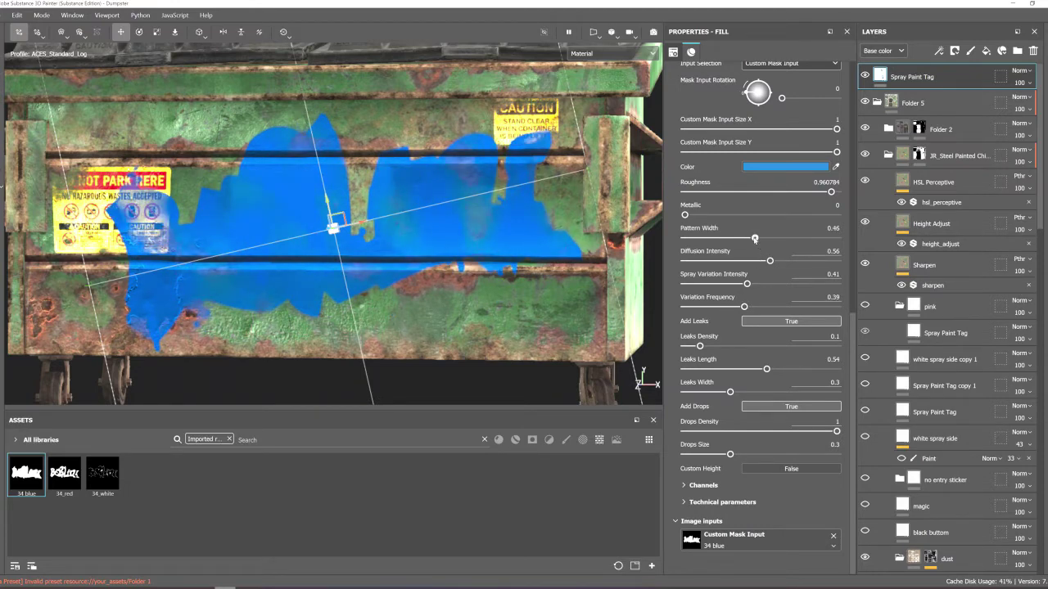
mouse_move(754, 239)
left_mouse_down()
mouse_move(737, 238)
mouse_move(746, 238)
left_mouse_up()
left_click_drag(699, 346, 790, 382)
left_click_drag(730, 392, 712, 393)
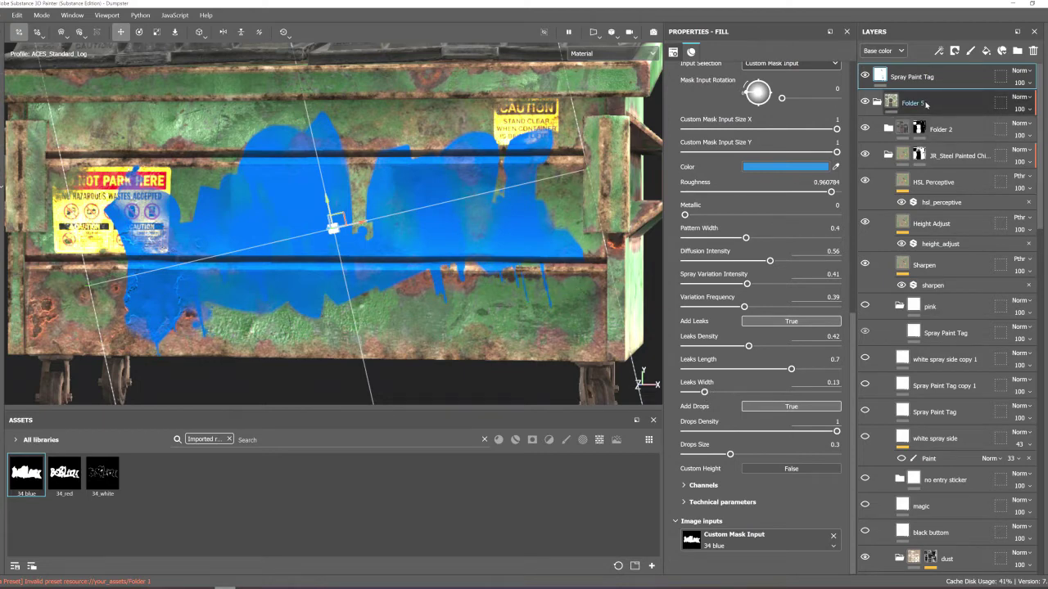
Step: Duplicate the Spray Paint Tag layer and assign the 34_red texture as the copy's custom mask input
right_click(934, 76)
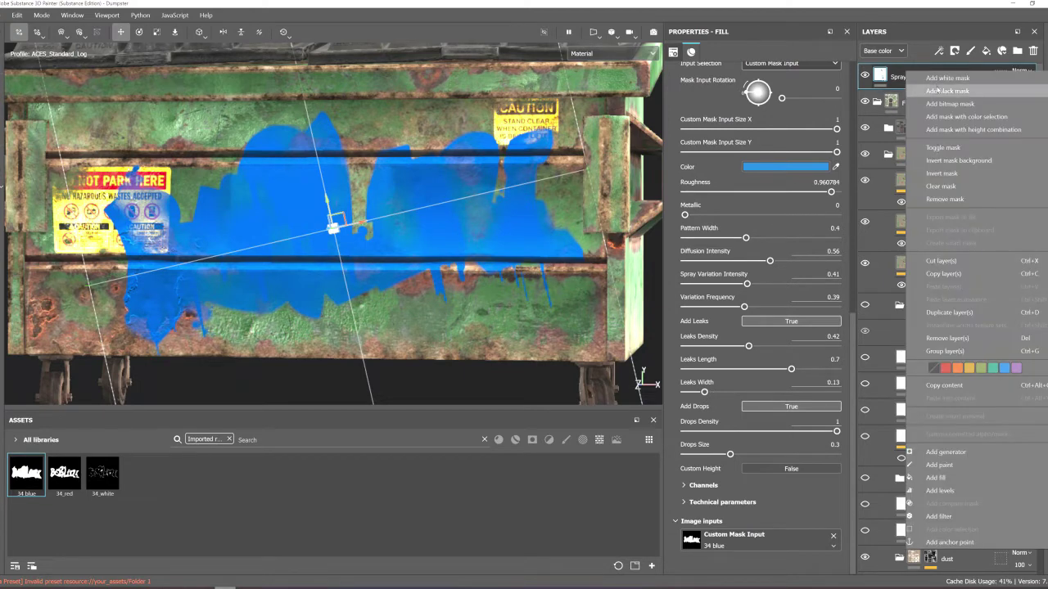
left_click(924, 312)
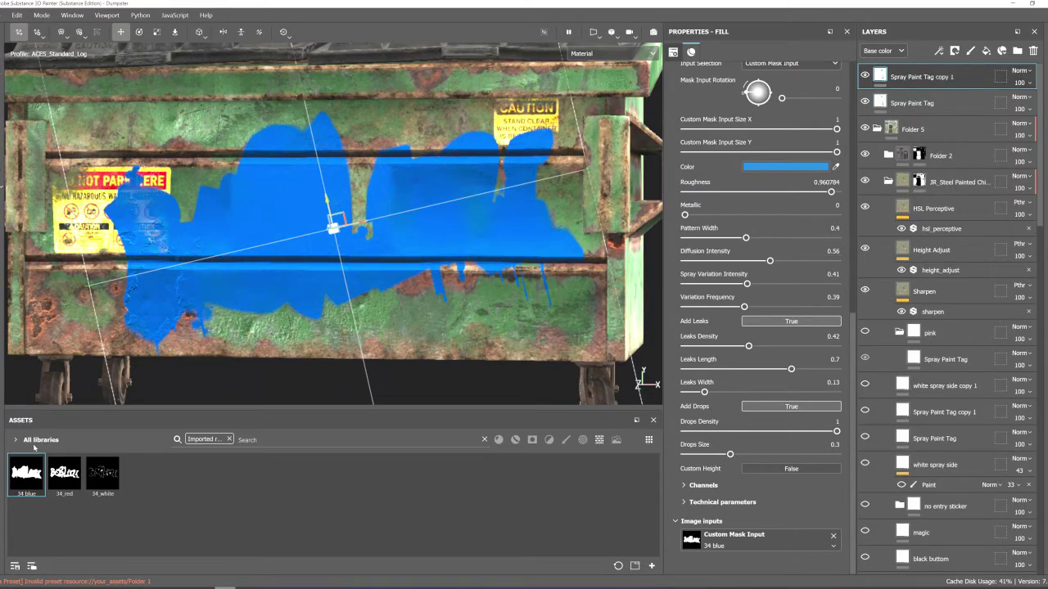
left_click_drag(64, 473, 761, 540)
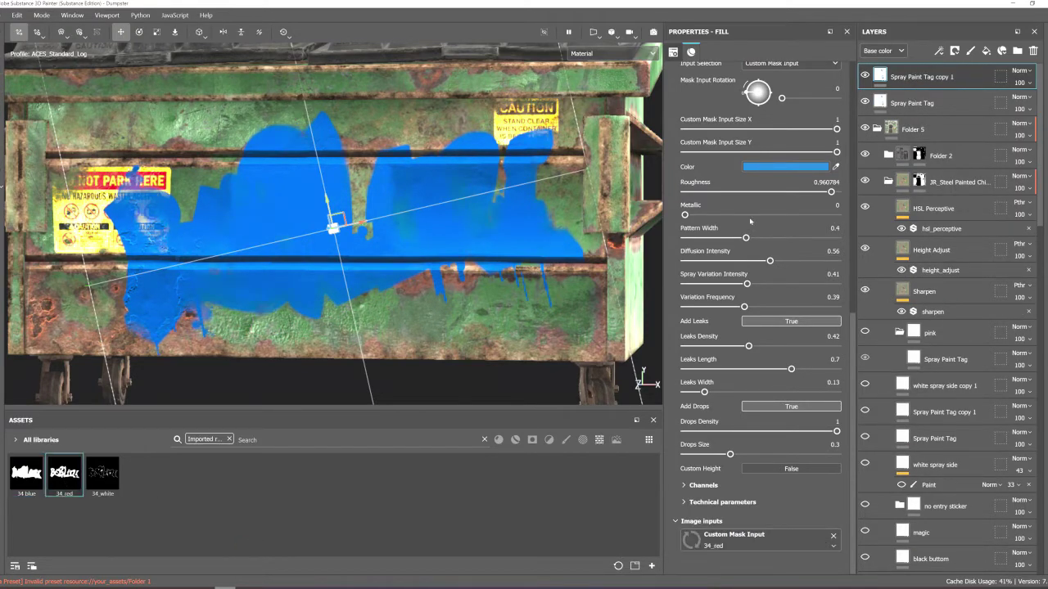
Step: Set the duplicated graffiti layer's colour to red DA1111
left_click(808, 167)
left_click_drag(926, 210, 930, 188)
left_click(911, 201)
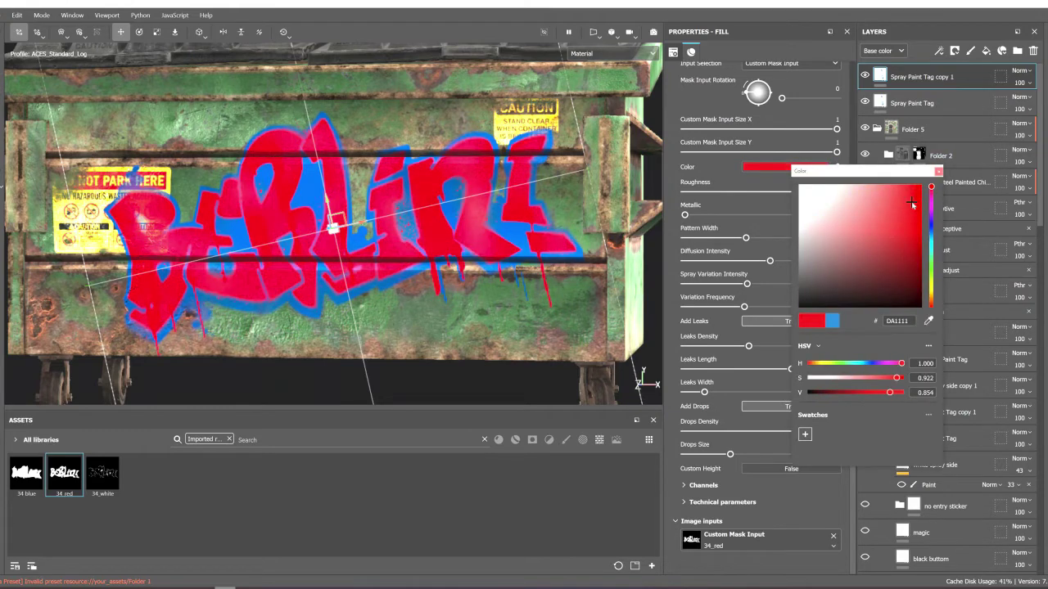
left_click(939, 172)
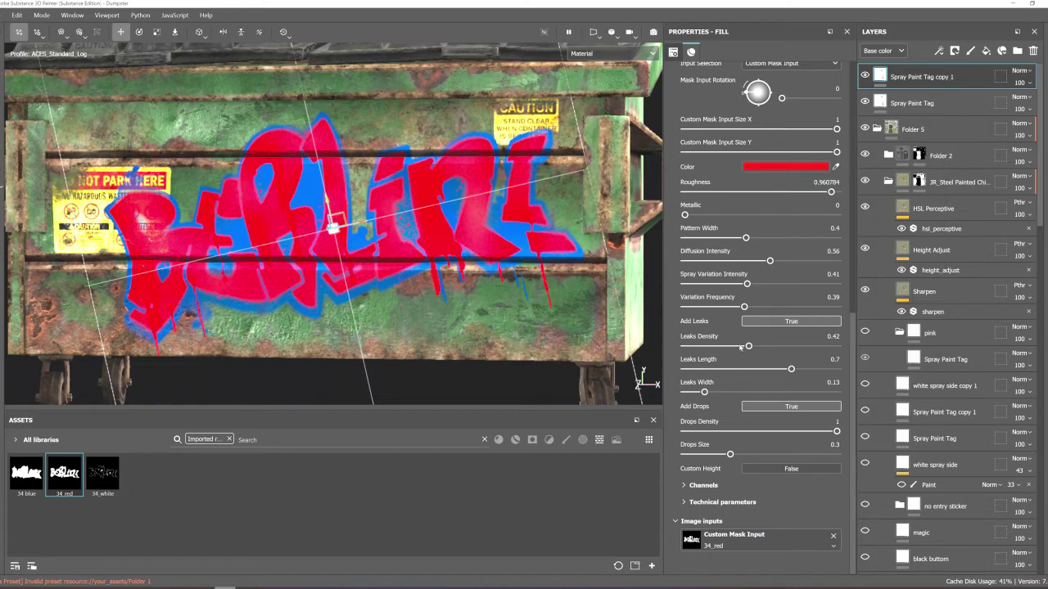
Step: Turn off leaks on the red graffiti layer and set Diffusion Intensity to 0.6 and Spray Variation Intensity to 0.57
left_click(791, 321)
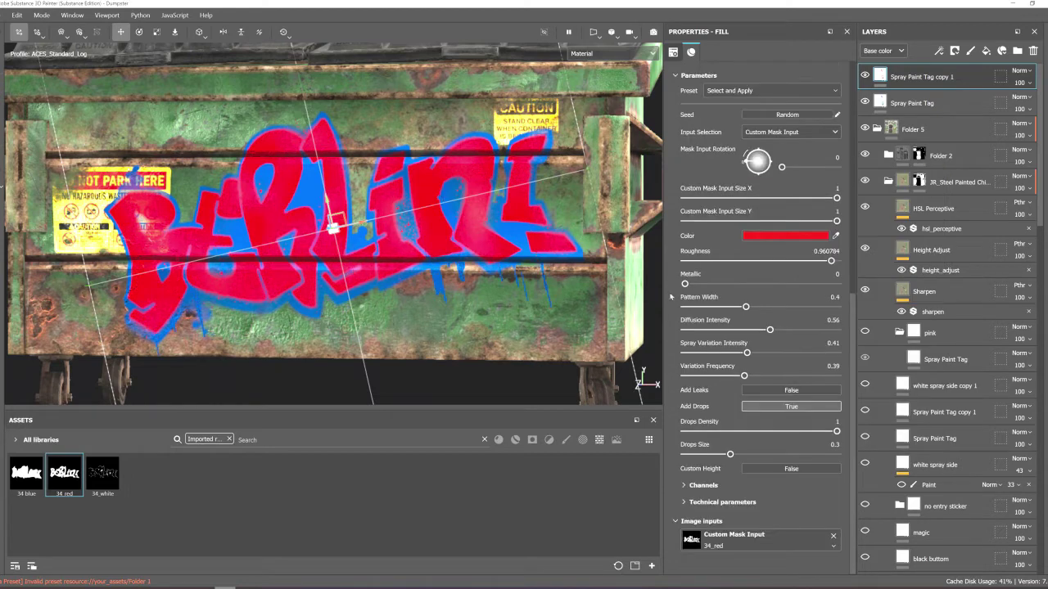
scroll(512, 268, "up", 5)
left_click_drag(746, 306, 776, 330)
key("ctrl+z")
left_click(771, 351)
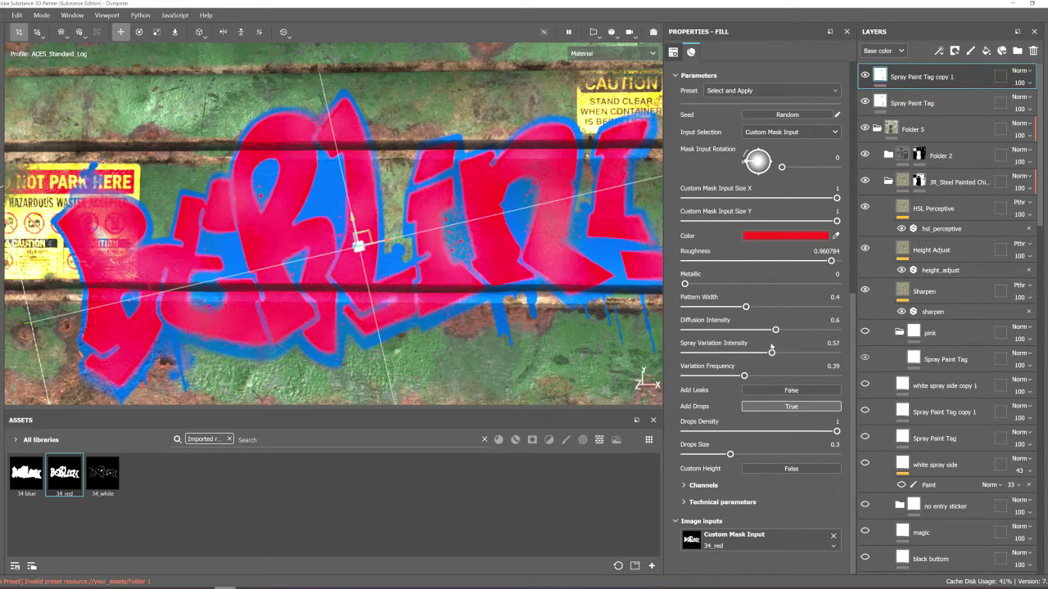
scroll(354, 148, "down", 5)
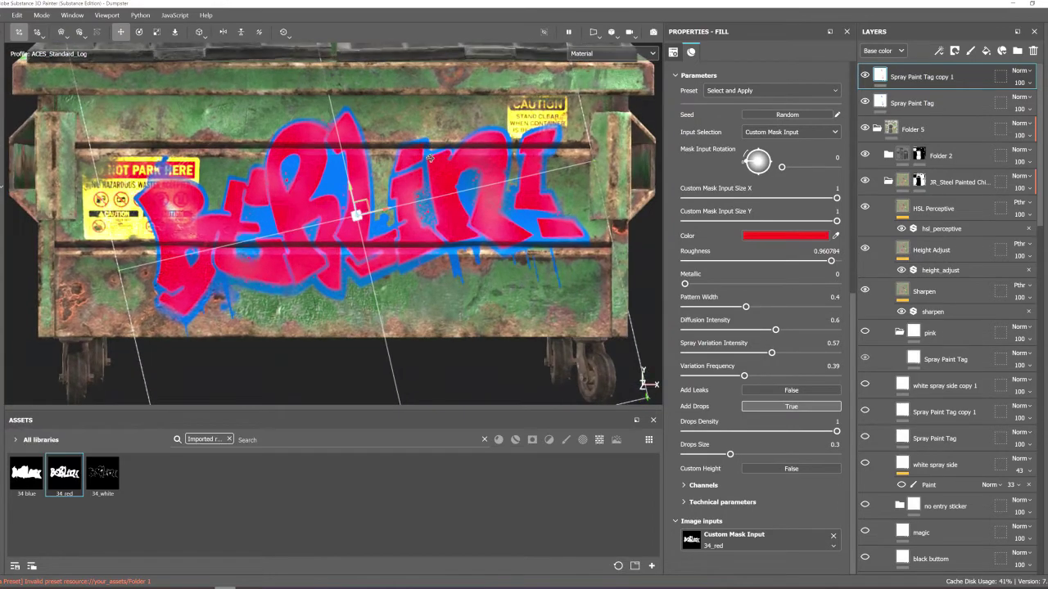
mouse_move(650, 152)
left_mouse_down("alt")
mouse_move(684, 145)
mouse_move(662, 163)
left_mouse_up("alt")
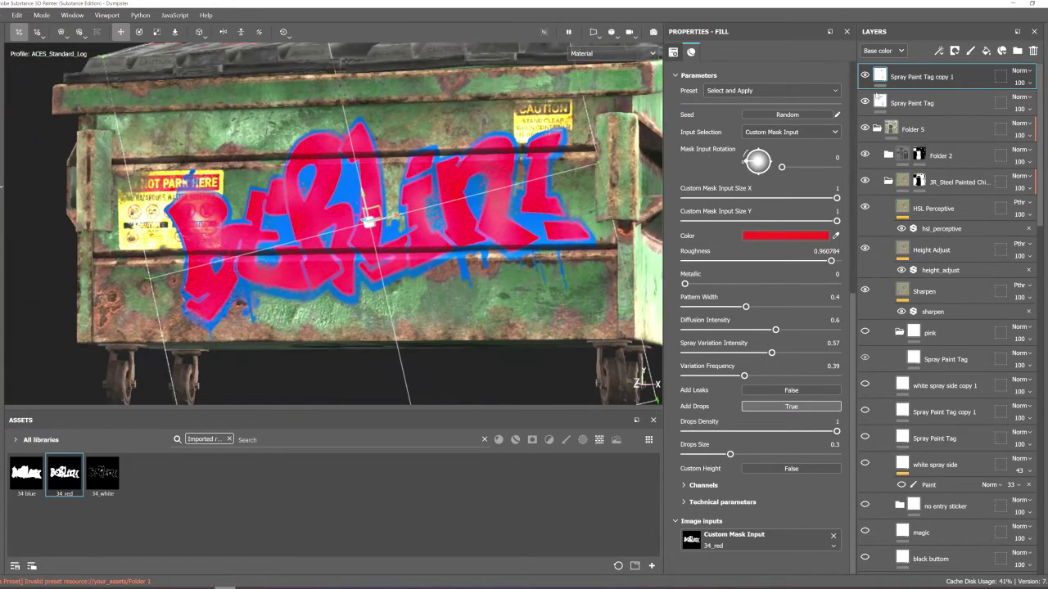
Step: Duplicate the red graffiti layer and assign the 34_white texture as the copy's custom mask input
right_click(907, 82)
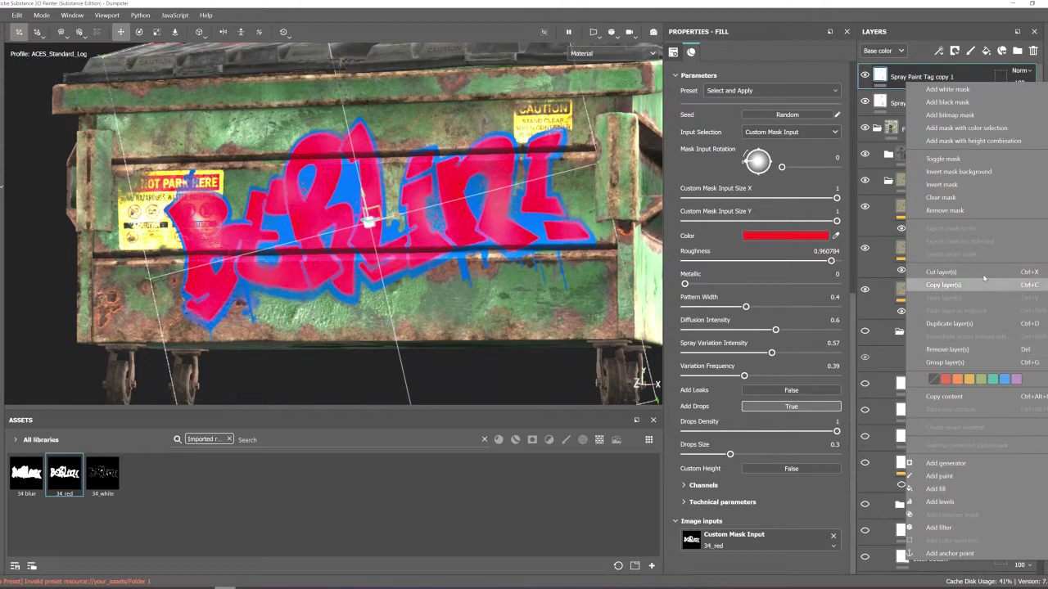
left_click(966, 326)
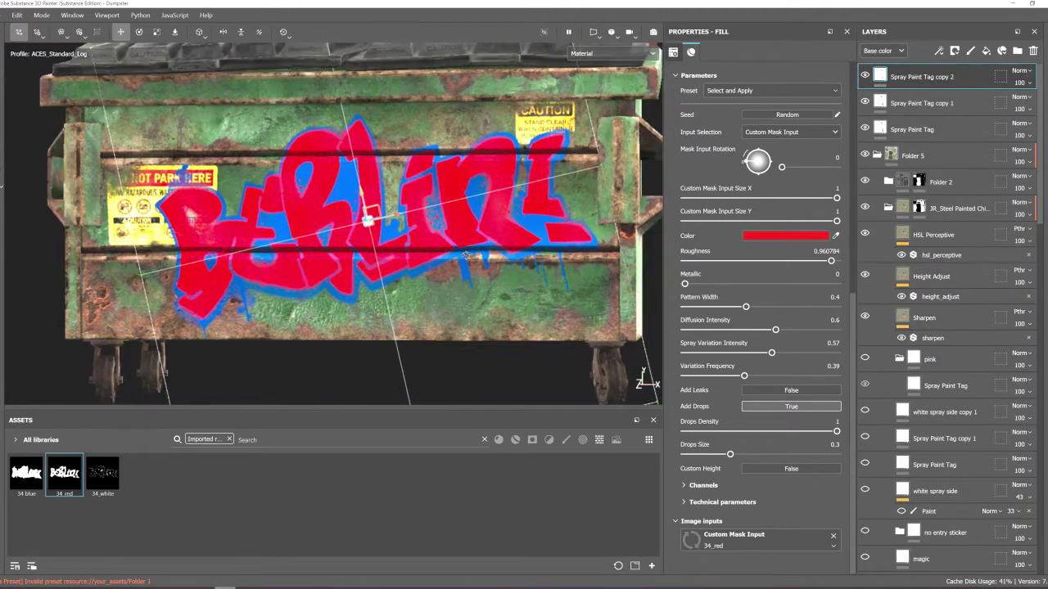
left_click_drag(102, 479, 733, 540)
Step: Set the newly duplicated graffiti layer's colour to white FFFFFF
left_click(796, 236)
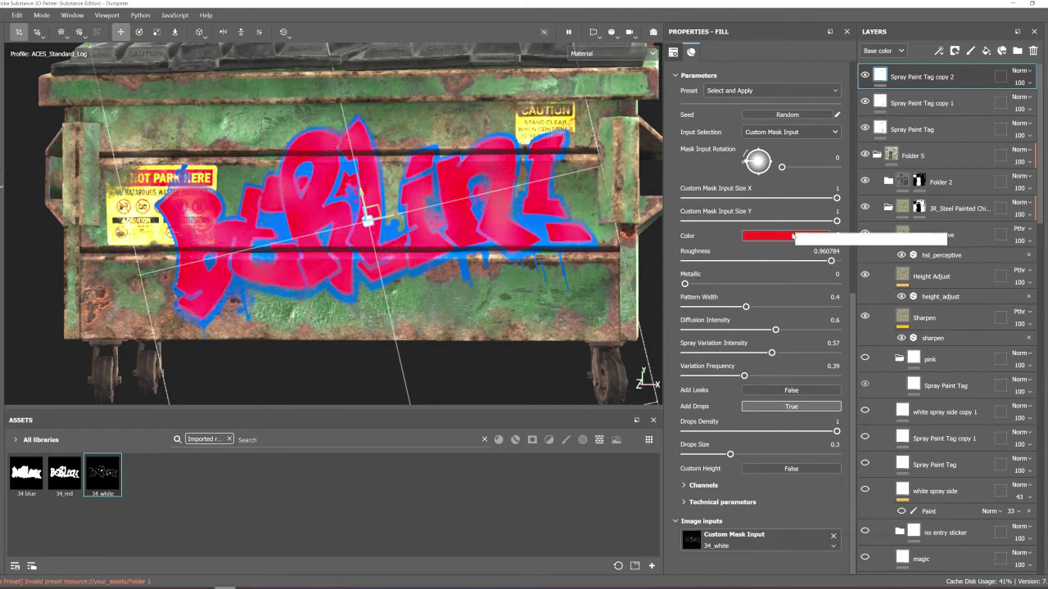
left_click_drag(816, 284, 784, 252)
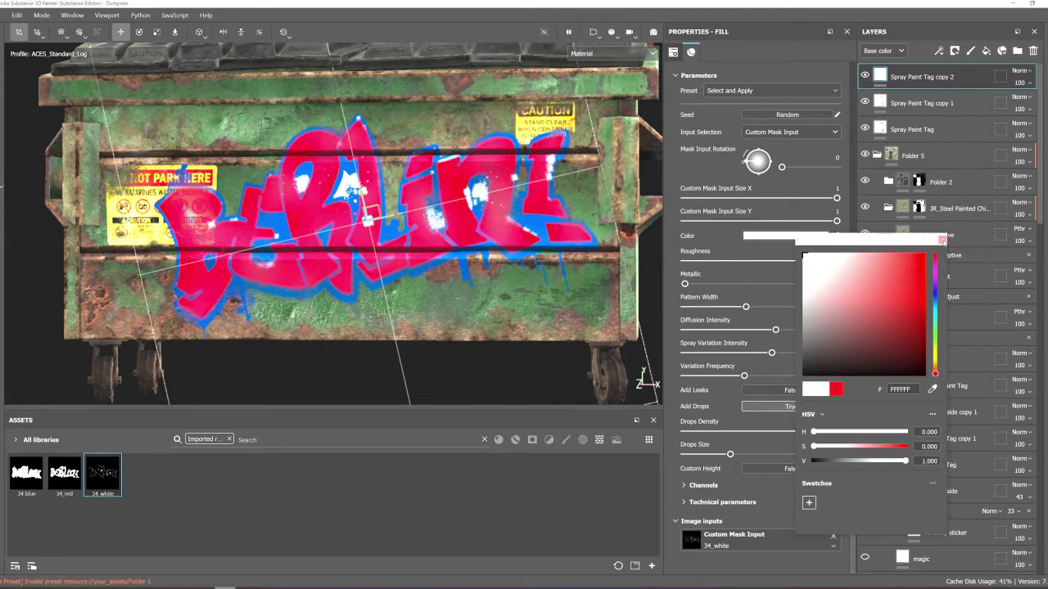
left_click(943, 240)
Step: Try Pattern Width 0.5, Diffusion Intensity 0.23, Spray Variation Intensity 0.07 and Variation Frequency 0.11 on the white graffiti layer
mouse_move(745, 306)
left_mouse_down()
mouse_move(758, 306)
mouse_move(720, 329)
left_mouse_up()
left_click_drag(771, 352, 713, 352)
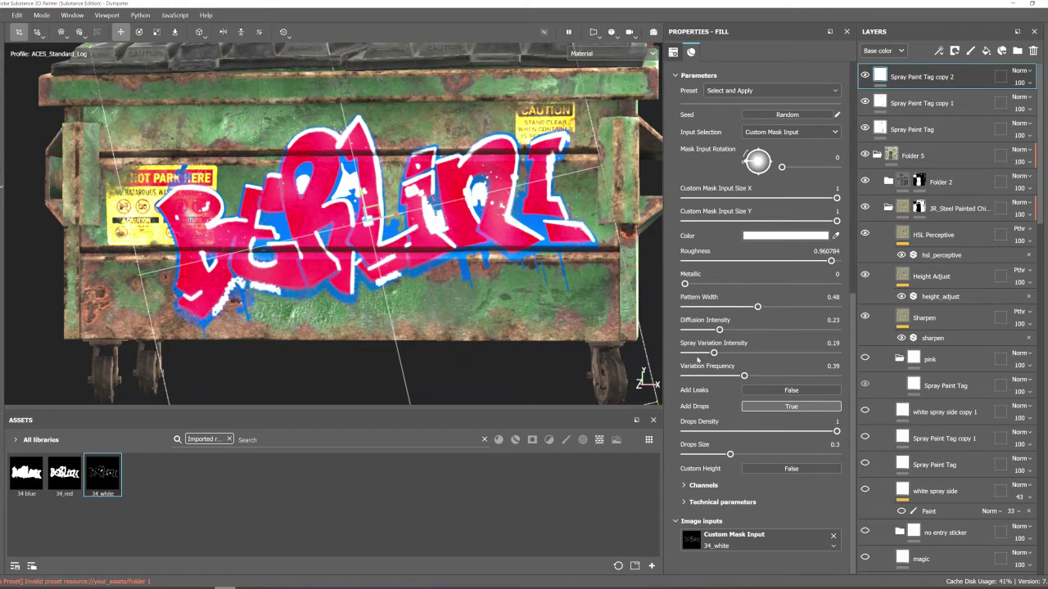
left_click(695, 352)
left_click(698, 376)
left_click_drag(699, 376, 704, 376)
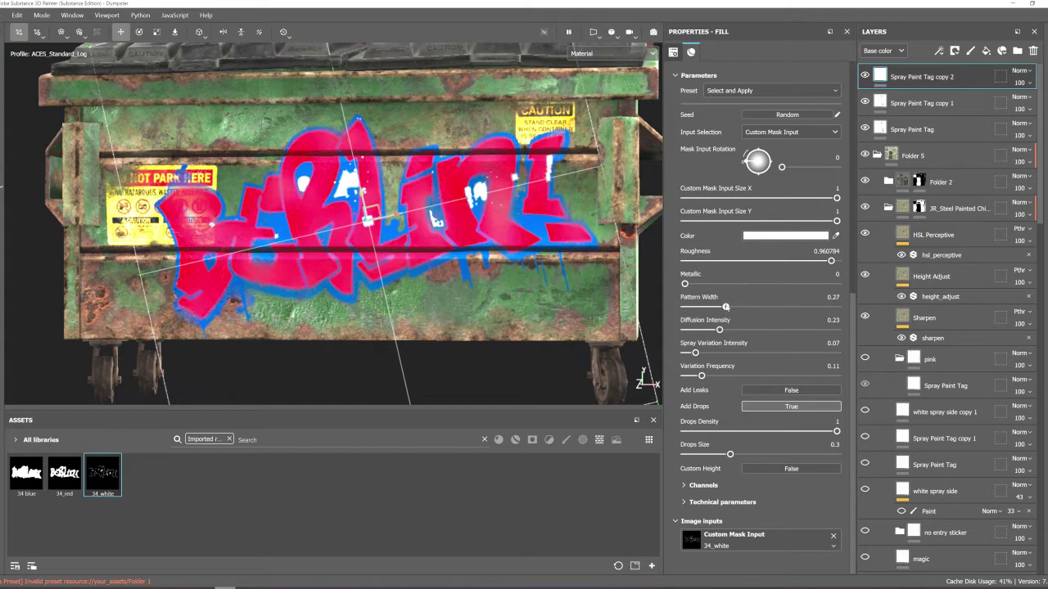
left_click(749, 307)
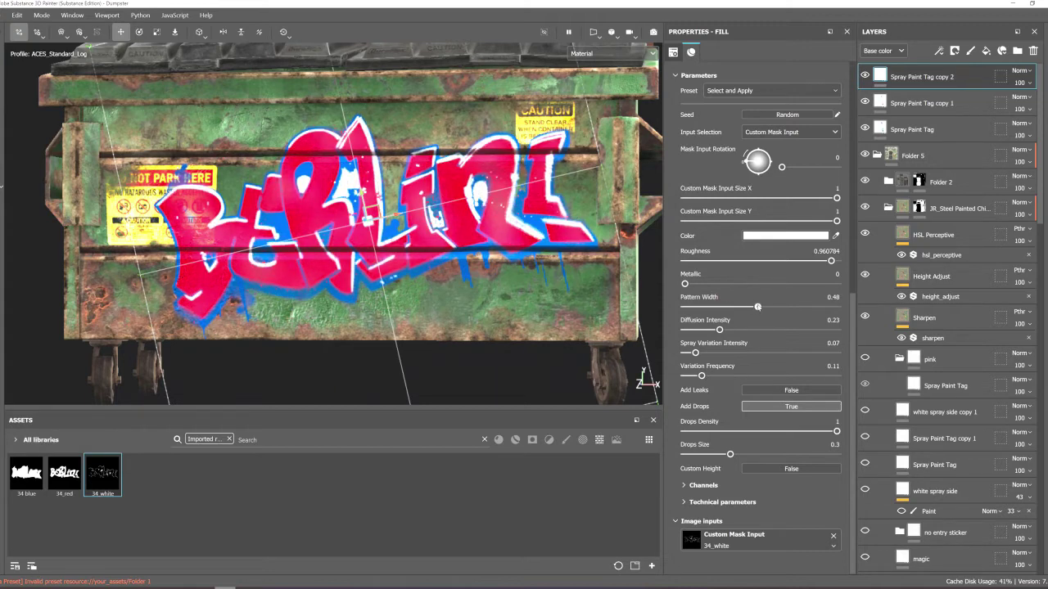
left_click(760, 307)
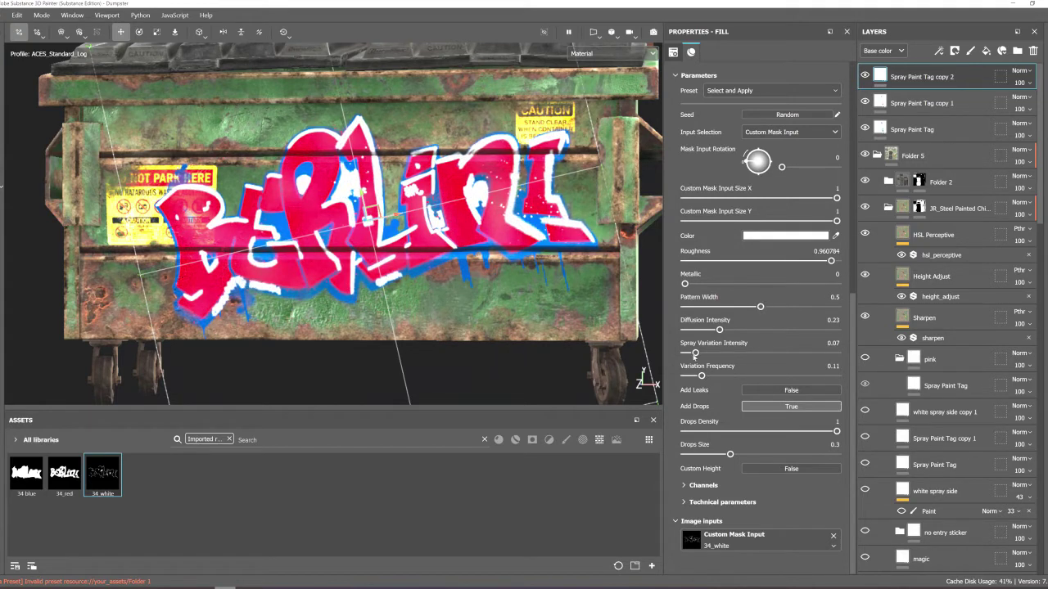
Step: Set the white graffiti layer's Diffusion Intensity to 0, Spray Variation Intensity to 0.5, Variation Frequency to 0.26 and Pattern Width to 0.47
mouse_move(705, 330)
left_mouse_down()
mouse_move(672, 332)
mouse_move(671, 378)
left_mouse_up()
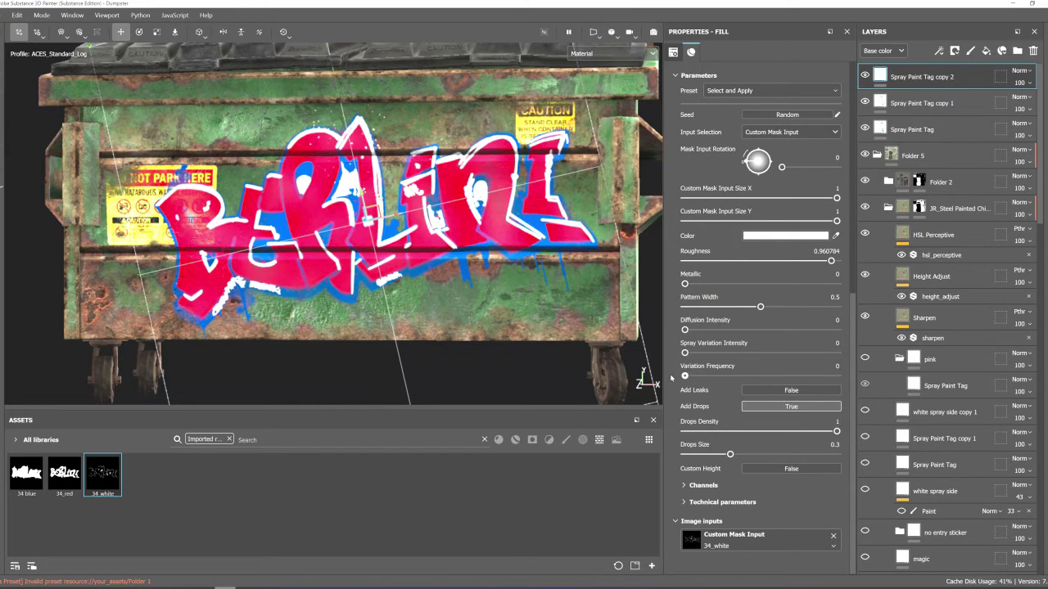
scroll(459, 290, "up", 2)
middle_click_drag(491, 309, 507, 326, "alt")
mouse_move(684, 353)
left_mouse_down()
mouse_move(779, 358)
mouse_move(760, 358)
left_mouse_up()
mouse_move(684, 329)
left_mouse_down()
mouse_move(704, 330)
mouse_move(673, 335)
left_mouse_up()
left_click_drag(684, 375, 725, 375)
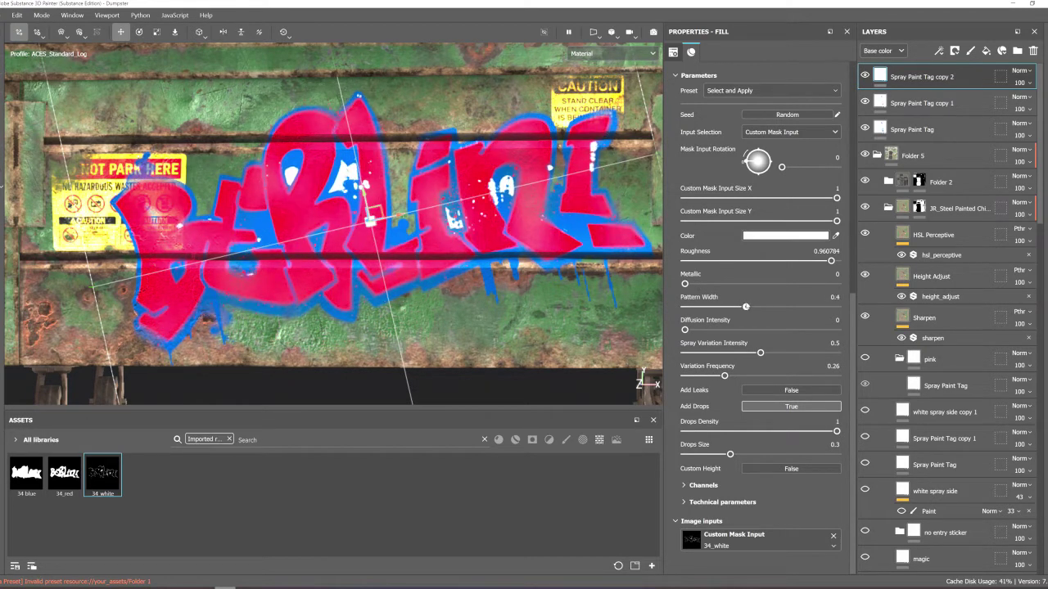
left_click_drag(746, 307, 751, 307)
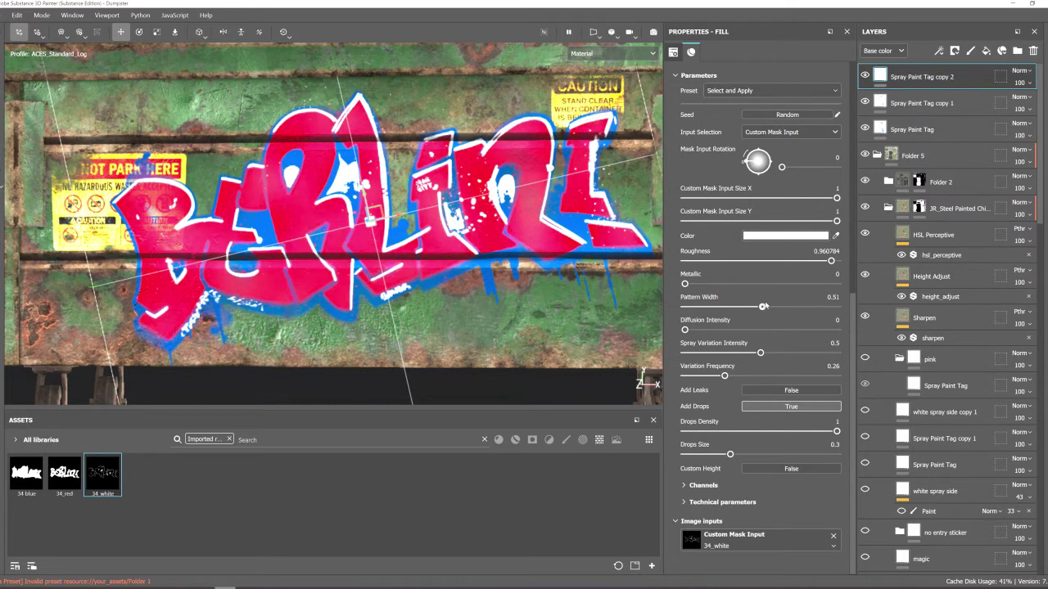
left_click_drag(764, 306, 756, 306)
Step: Group the blue, red and white Spray Paint Tag layers into one folder
scroll(481, 219, "down", 4)
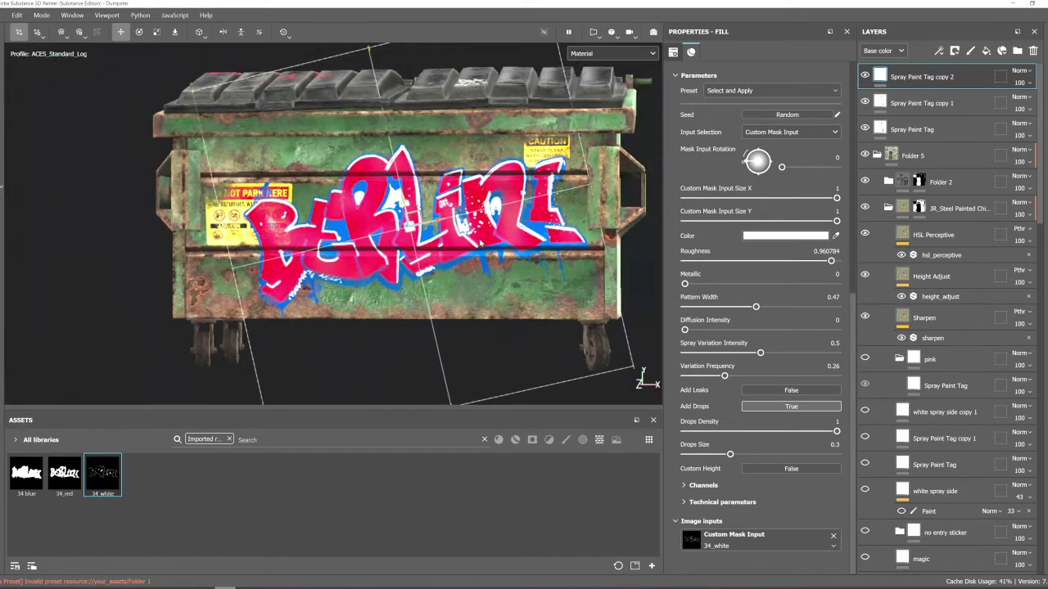
left_click_drag(479, 240, 454, 239, "alt")
scroll(454, 239, "up", 3)
left_click(933, 131, "shift")
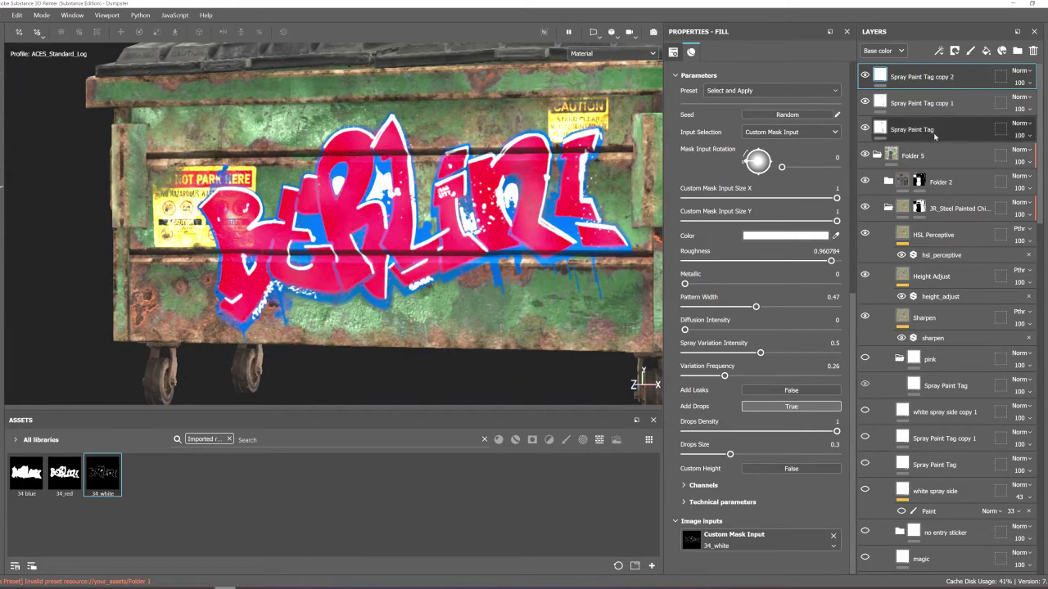
key("ctrl+g")
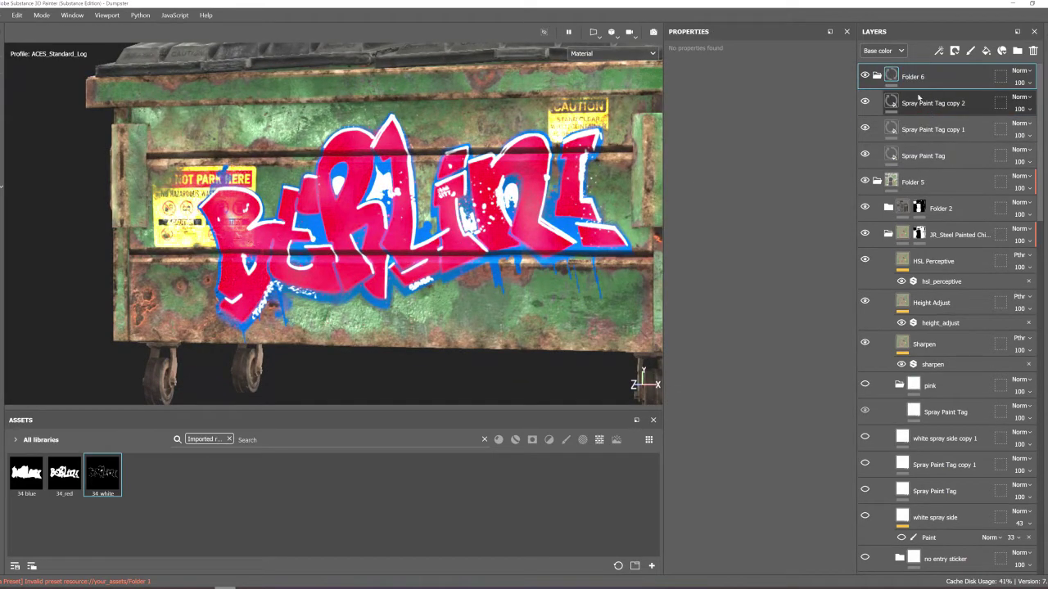
Step: Search the asset library for "filter" and add the Transform filter above the white graffiti layer inside the new folder
left_click(921, 101)
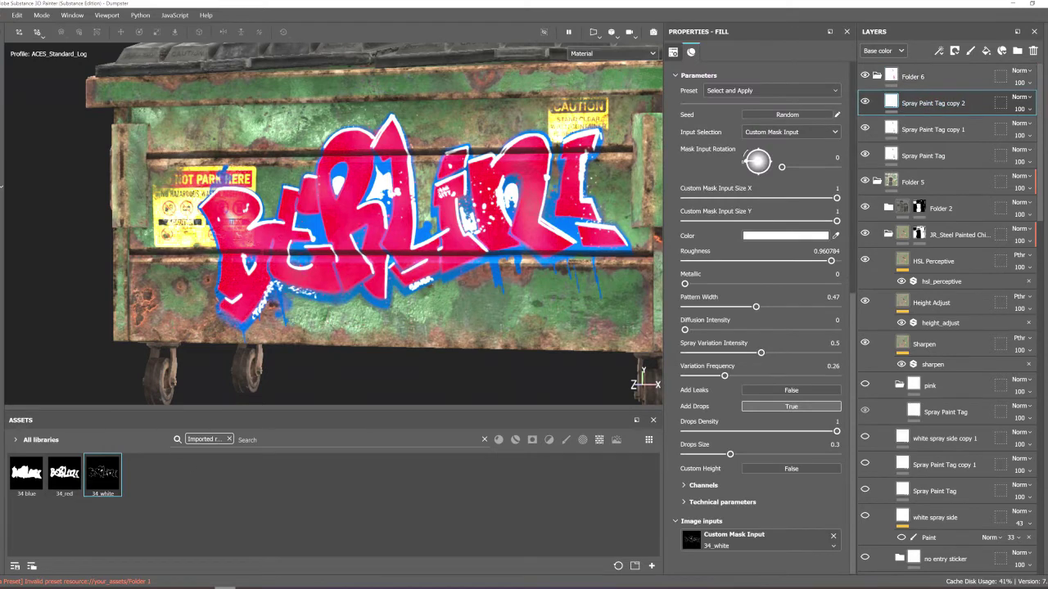
left_click(229, 439)
left_click(238, 440)
type("f")
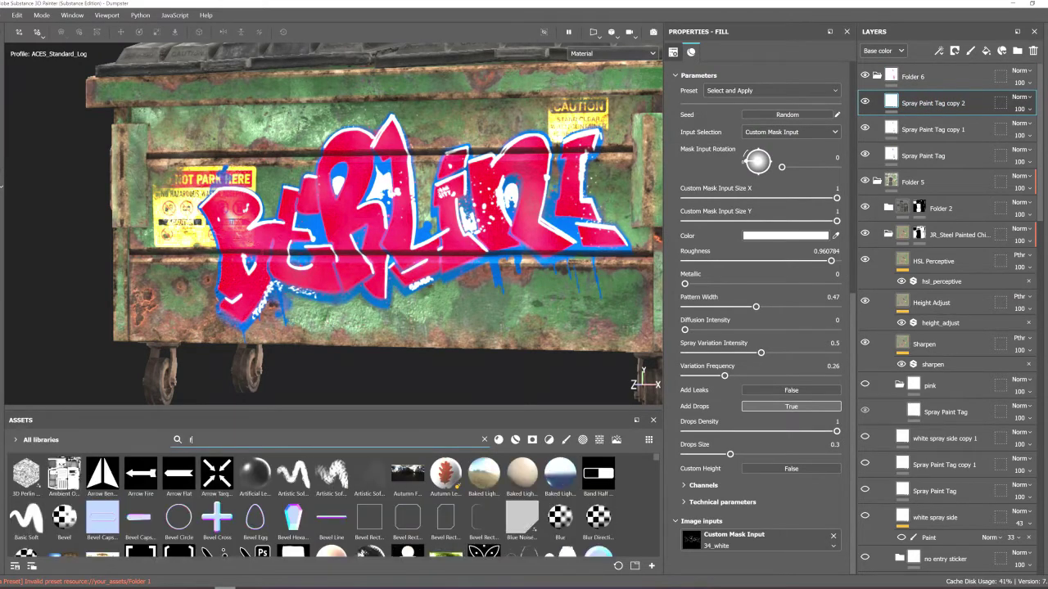
type("ilter")
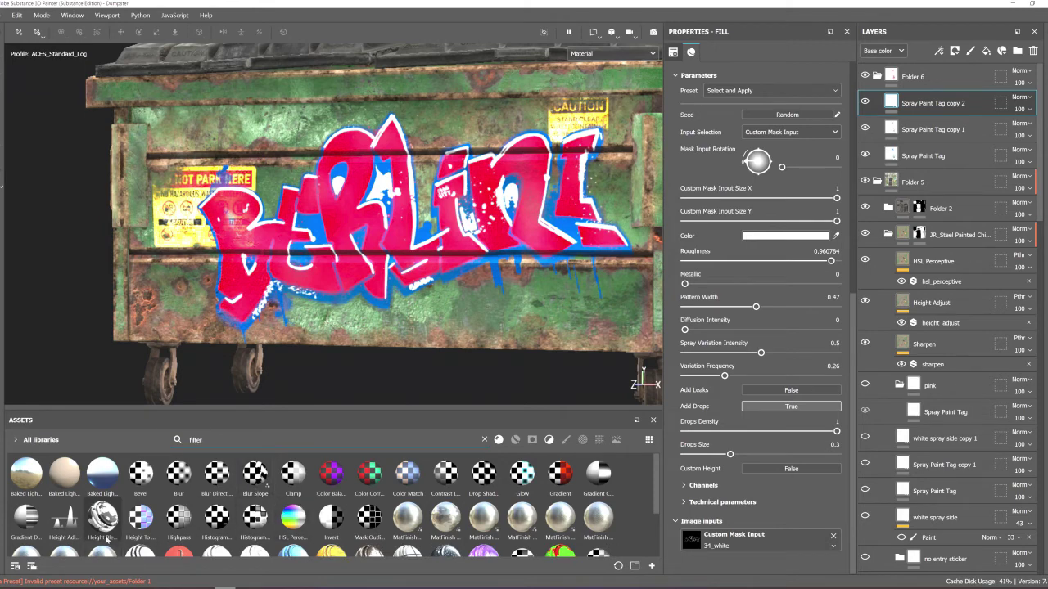
scroll(517, 505, "down", 2)
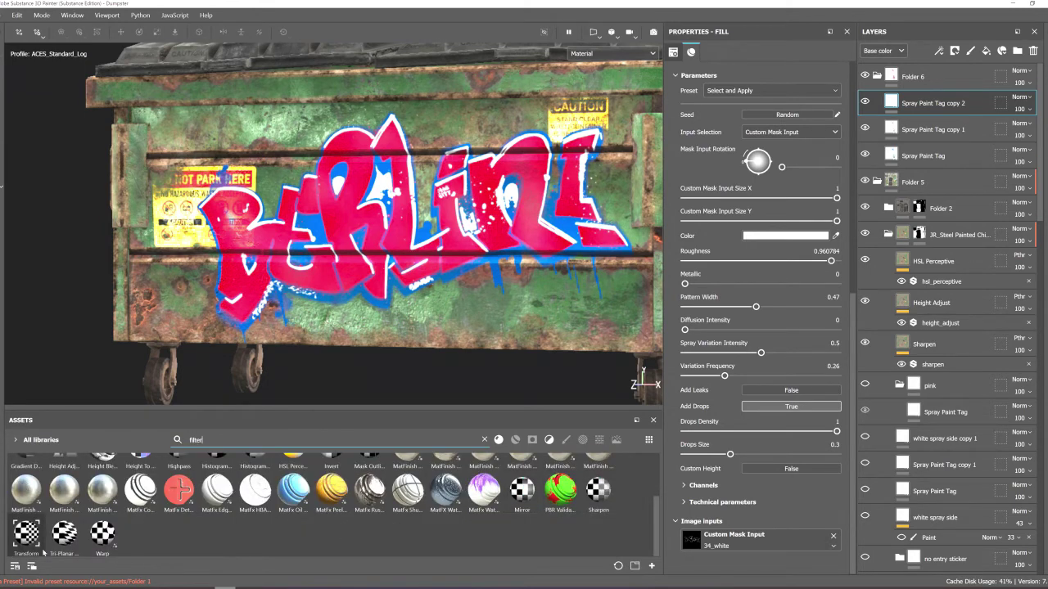
left_click_drag(26, 533, 904, 101)
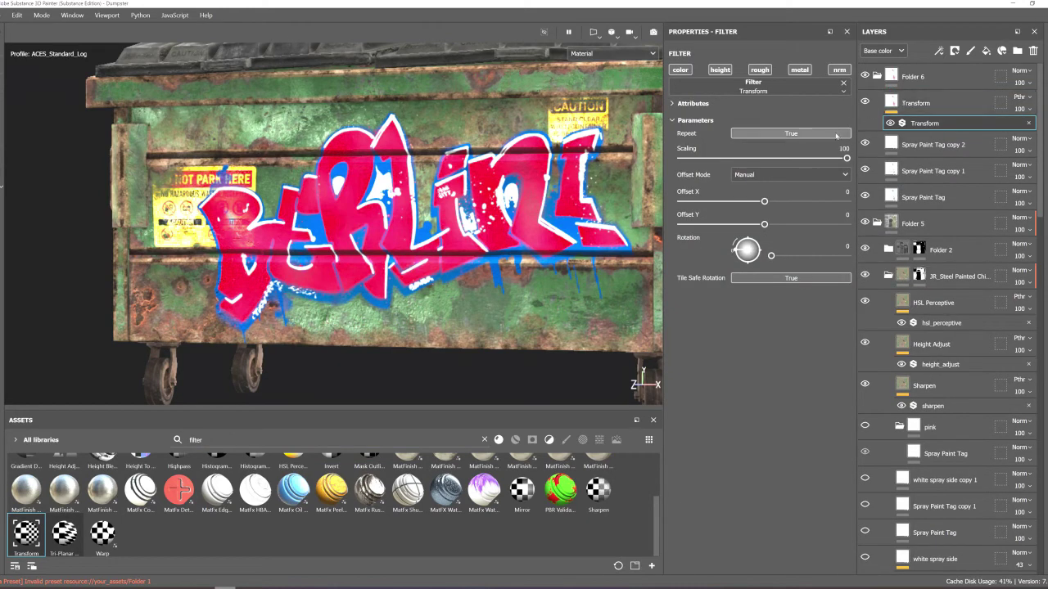
Step: Set the Transform filter's Scaling to 84, Offset X to -0.02 and Offset Y to -0.08 to shrink and reposition the graffiti
left_click_drag(847, 159, 834, 158)
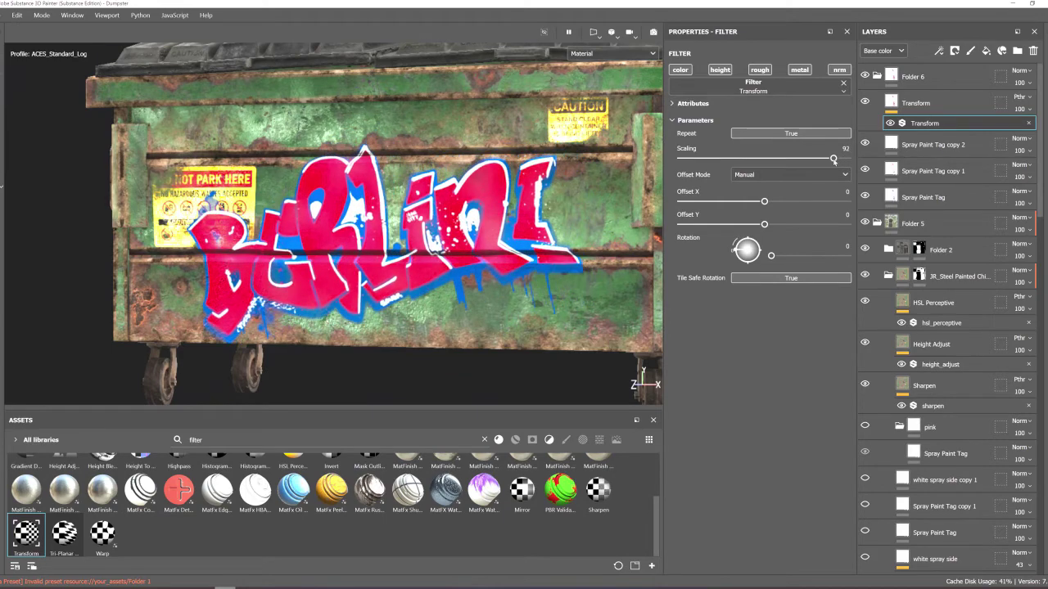
mouse_move(767, 203)
left_mouse_down()
mouse_move(764, 227)
mouse_move(764, 203)
left_mouse_up()
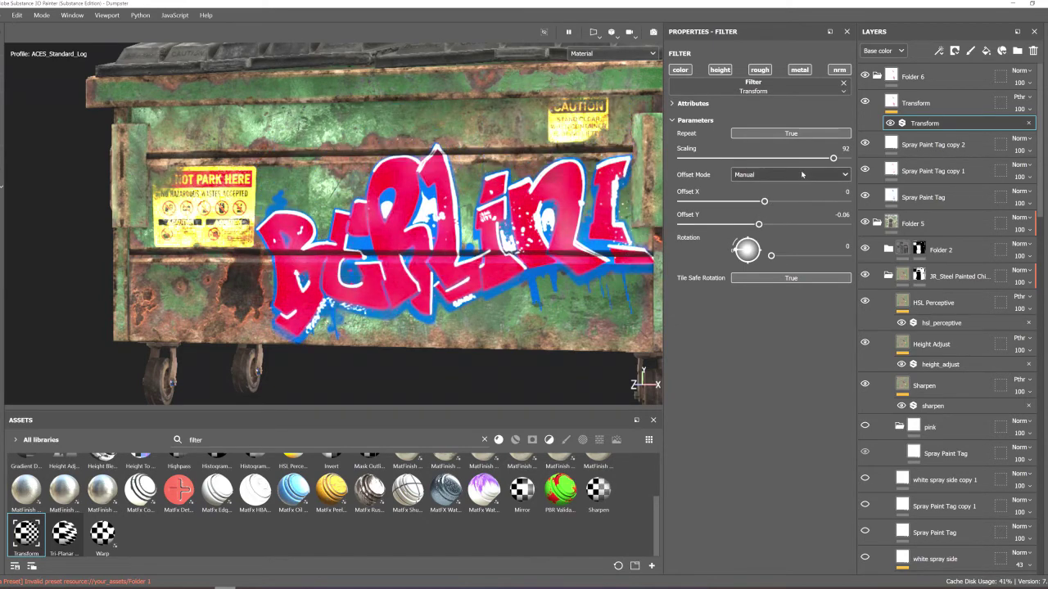
left_click_drag(827, 161, 818, 159)
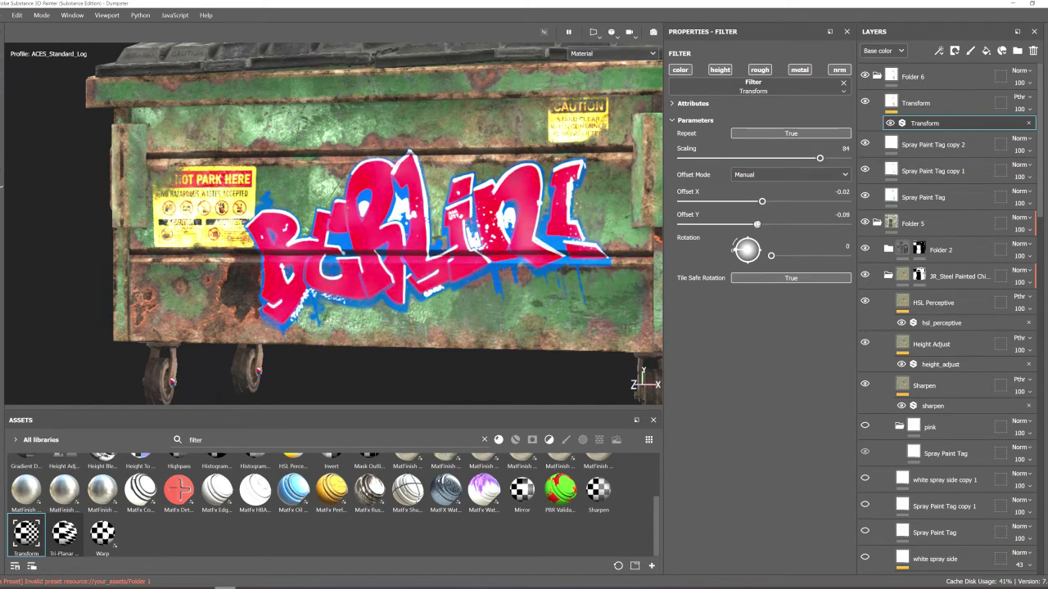
left_click_drag(756, 223, 757, 224)
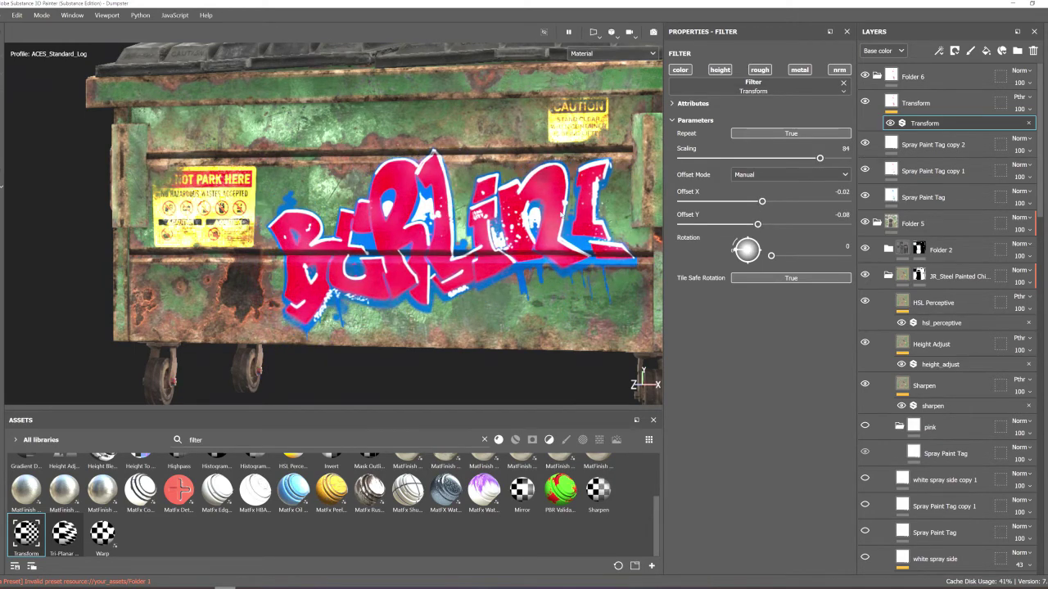
left_click_drag(560, 214, 518, 207, "alt")
scroll(529, 211, "up", 2)
scroll(524, 206, "down", 3)
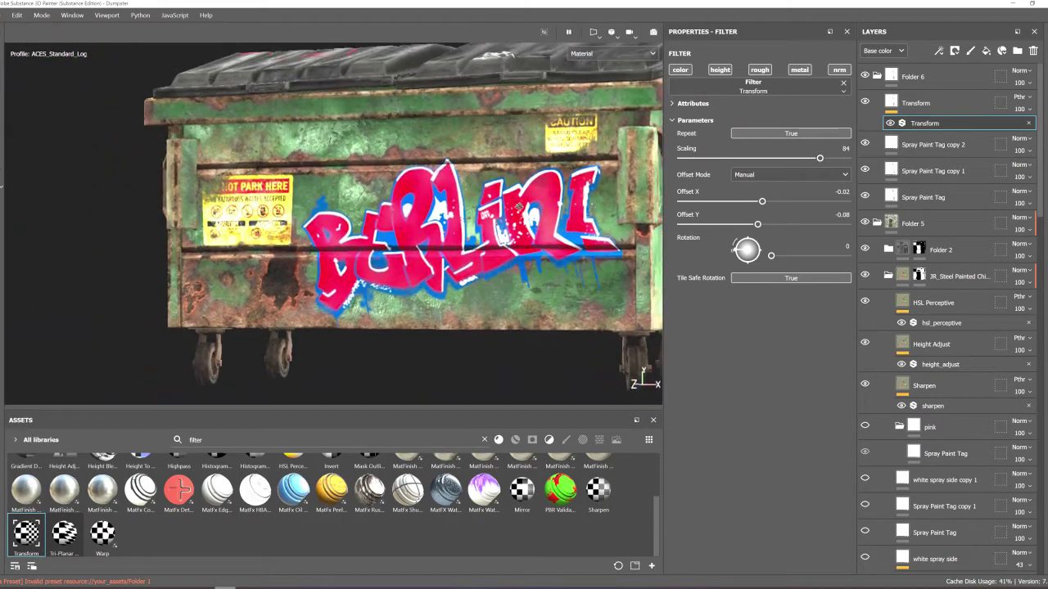
Step: Open the layer options for the graffiti folder
right_click(923, 80)
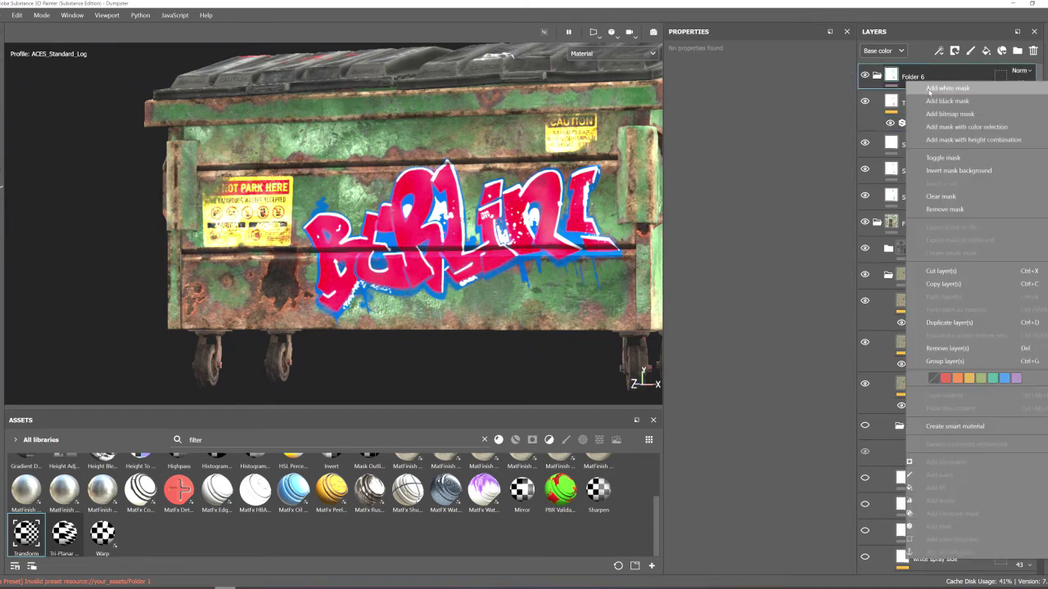